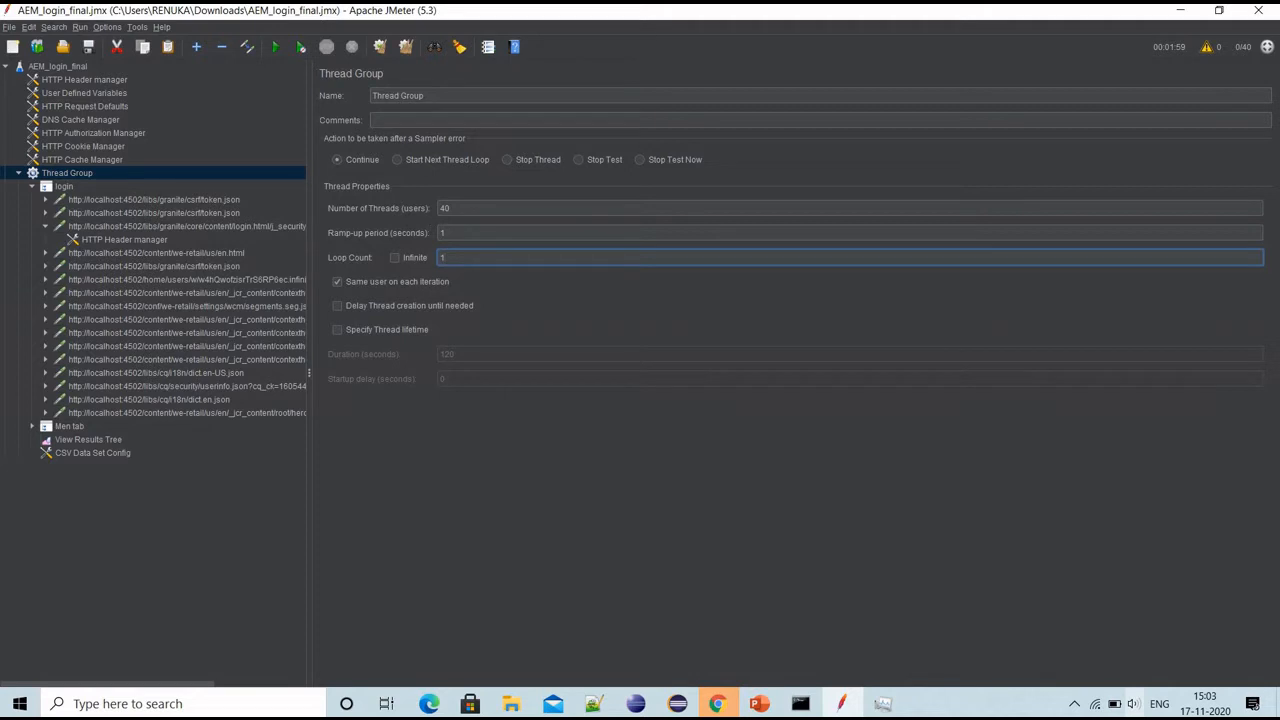
Step: Set the Thread Group's loop count to infinite and enable its specified thread lifetime
left_click(441, 208)
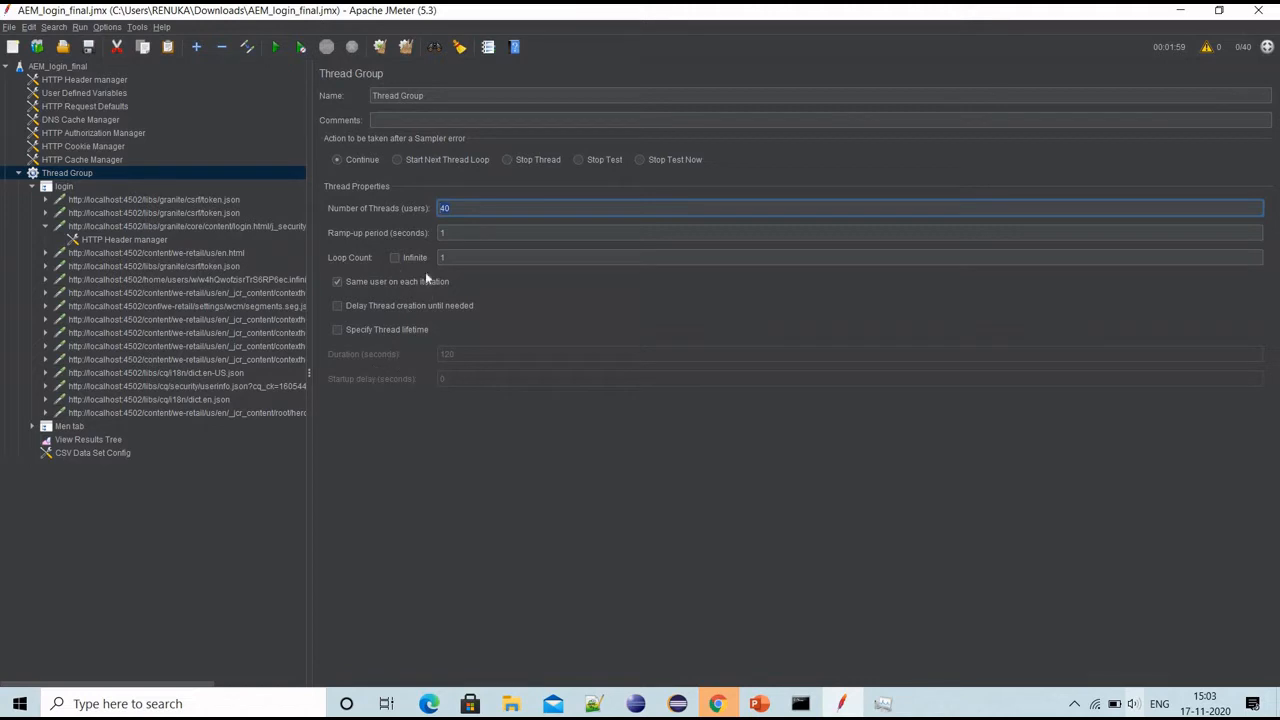
left_click(395, 257)
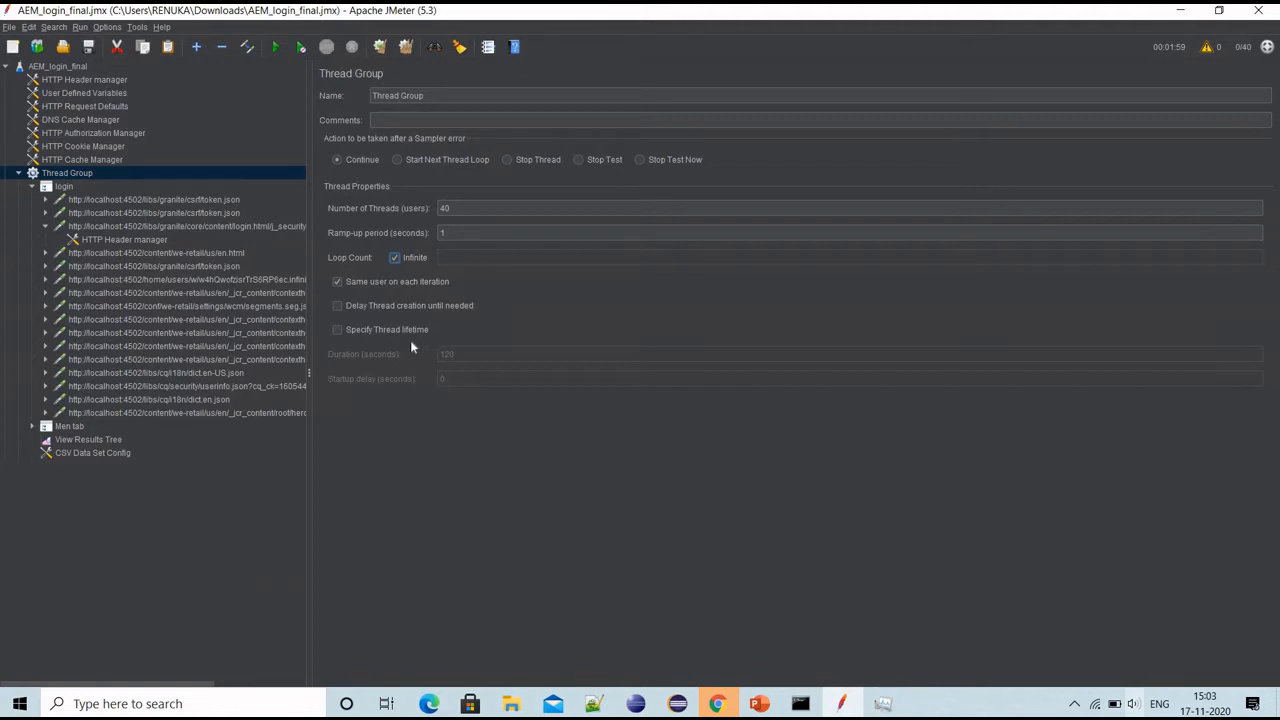
left_click(339, 330)
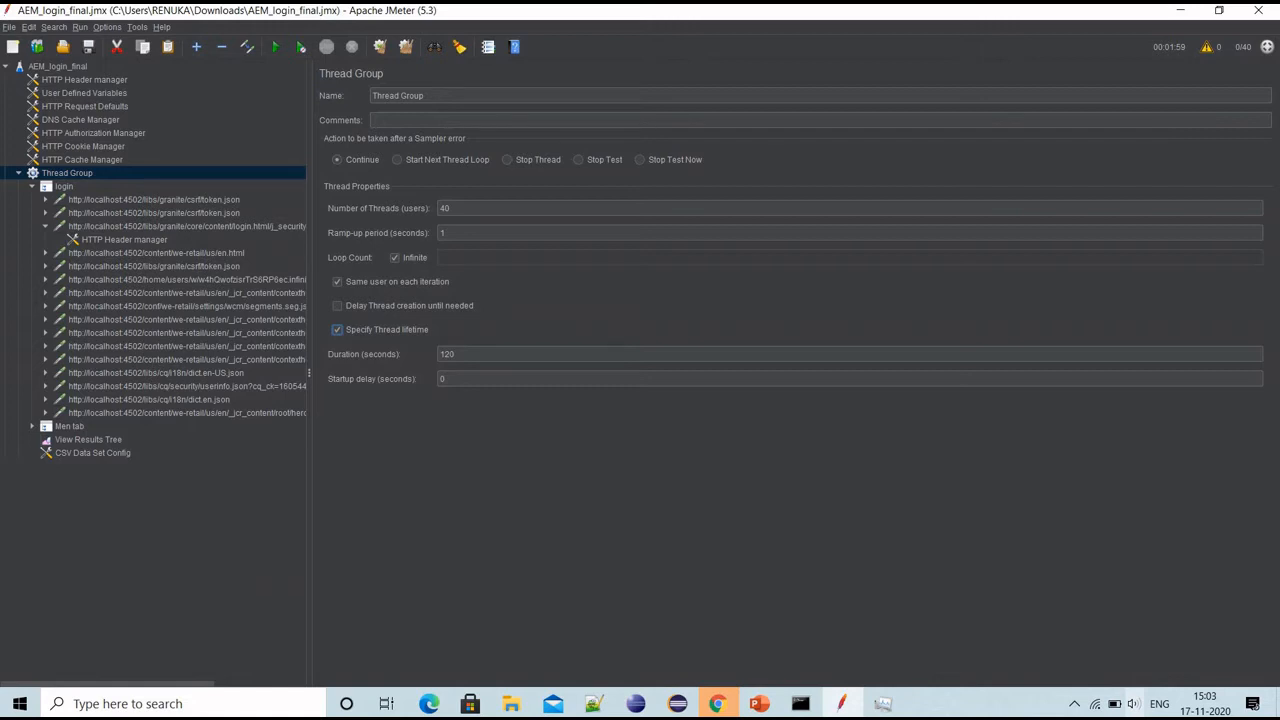
left_click(470, 355)
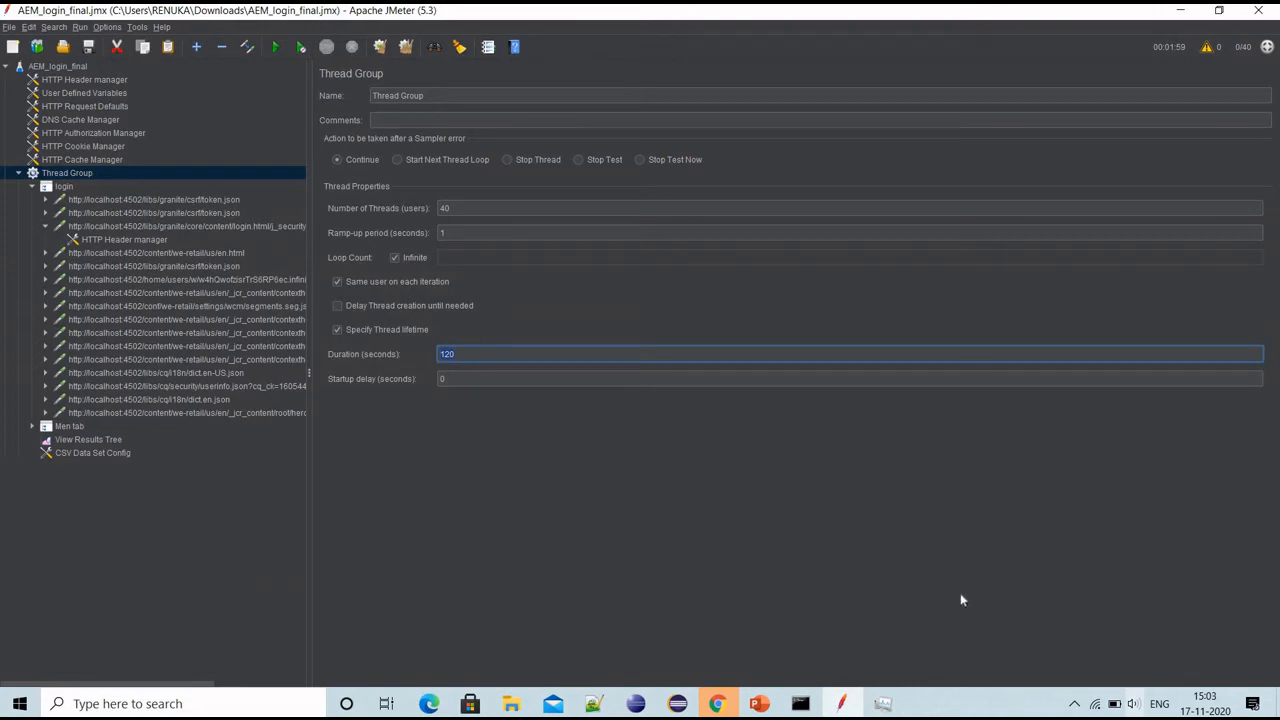
Step: Start the load test, overwriting the existing performnace.csv results file, and watch the CPU graph in Task Manager beside it
left_click(882, 703)
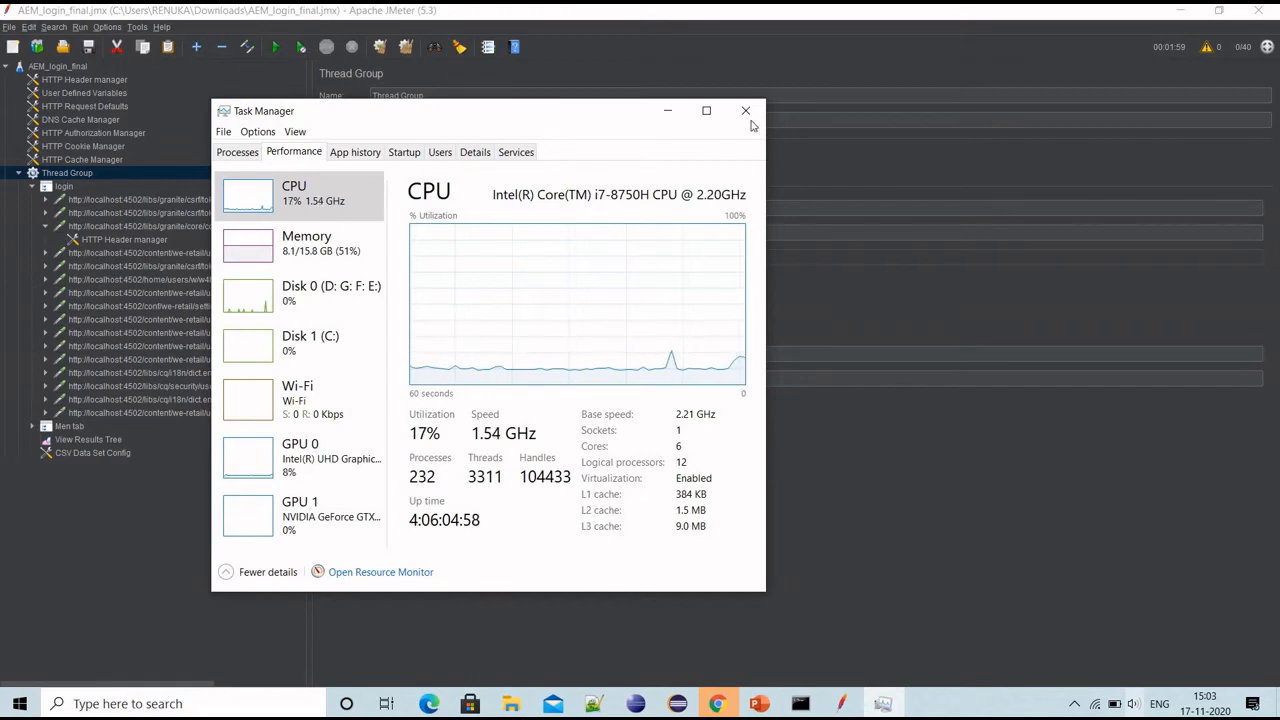
left_click_drag(640, 111, 1057, 108)
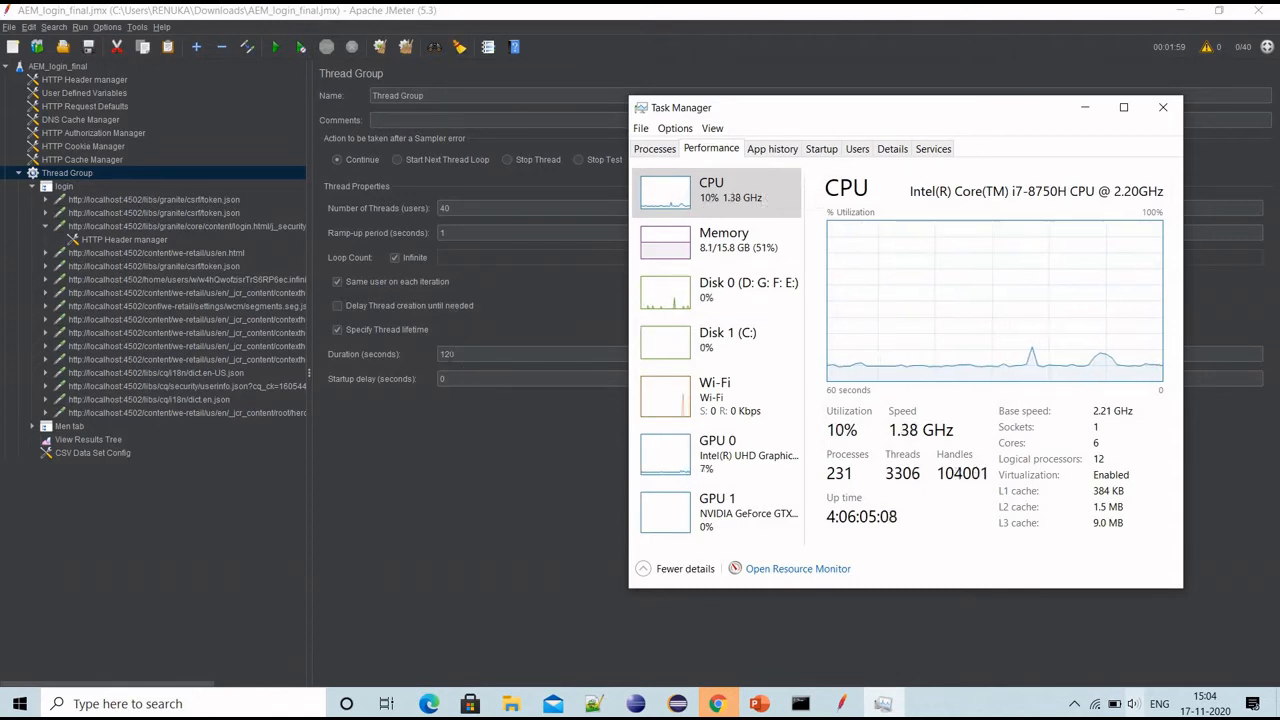
left_click(277, 50)
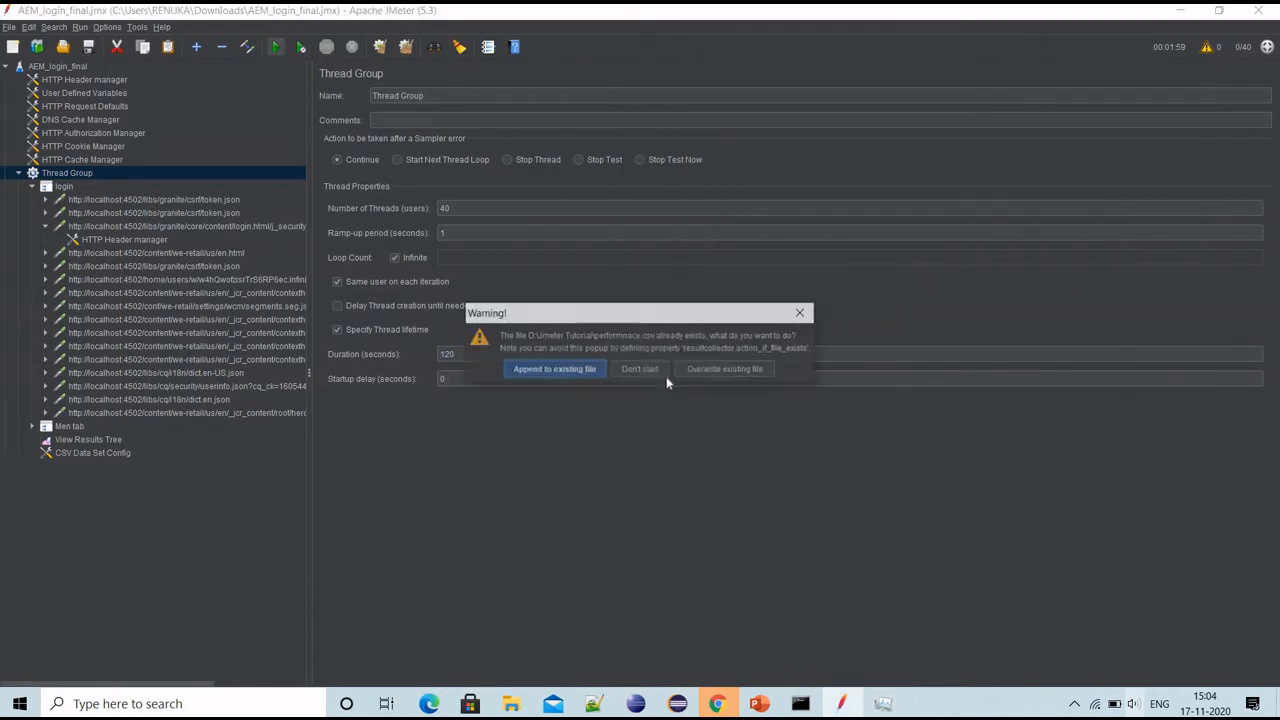
left_click(717, 371)
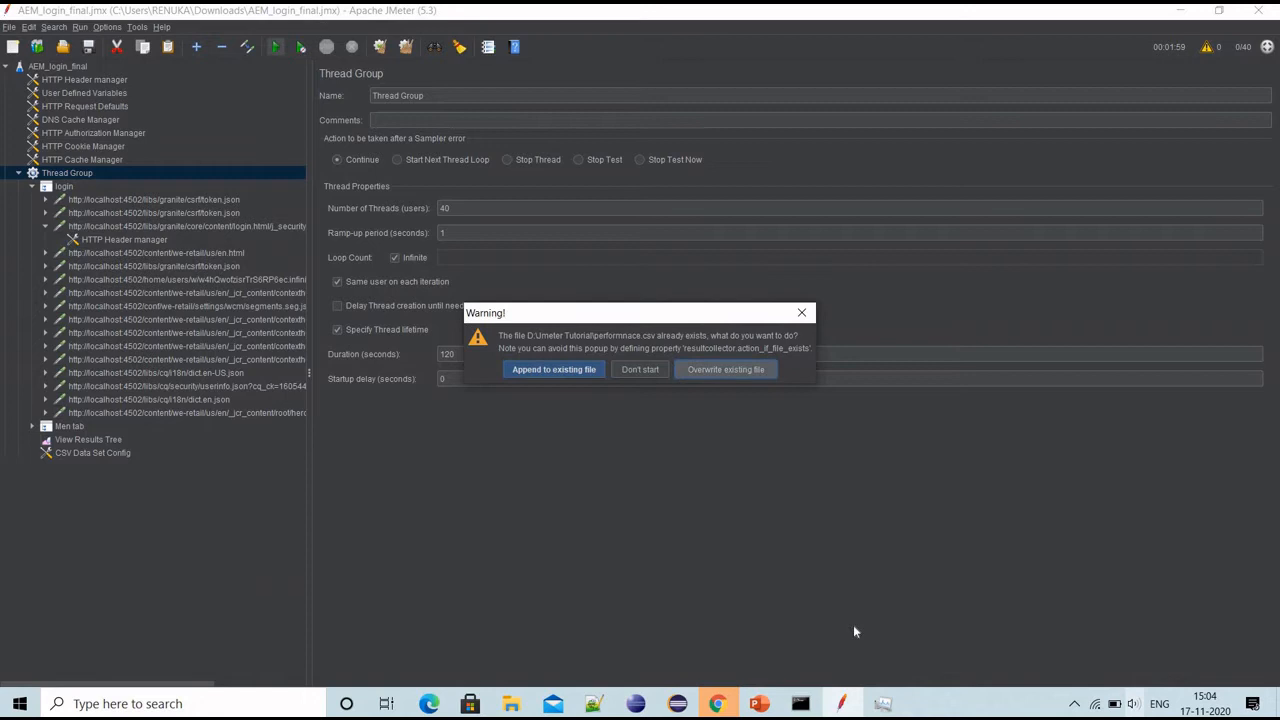
left_click(882, 703)
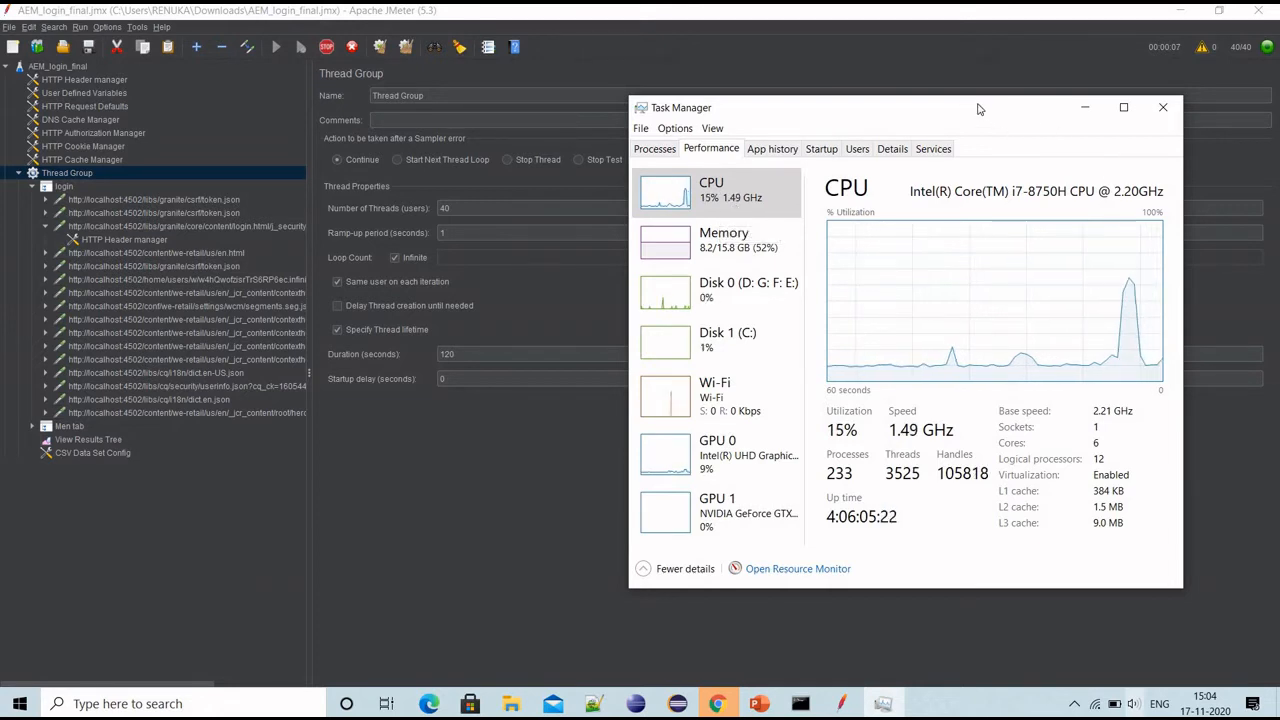
left_click_drag(977, 106, 890, 124)
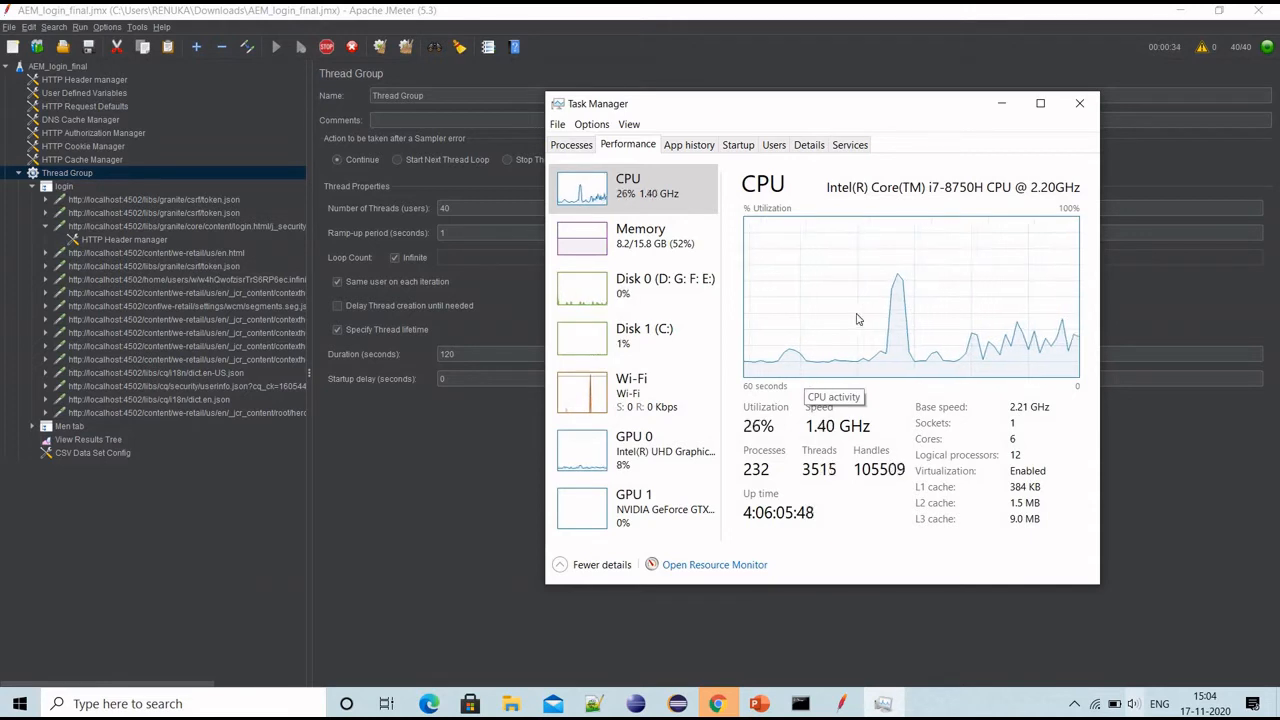
Step: Launch Windows Performance Monitor by running the perfmon command
left_click(193, 711)
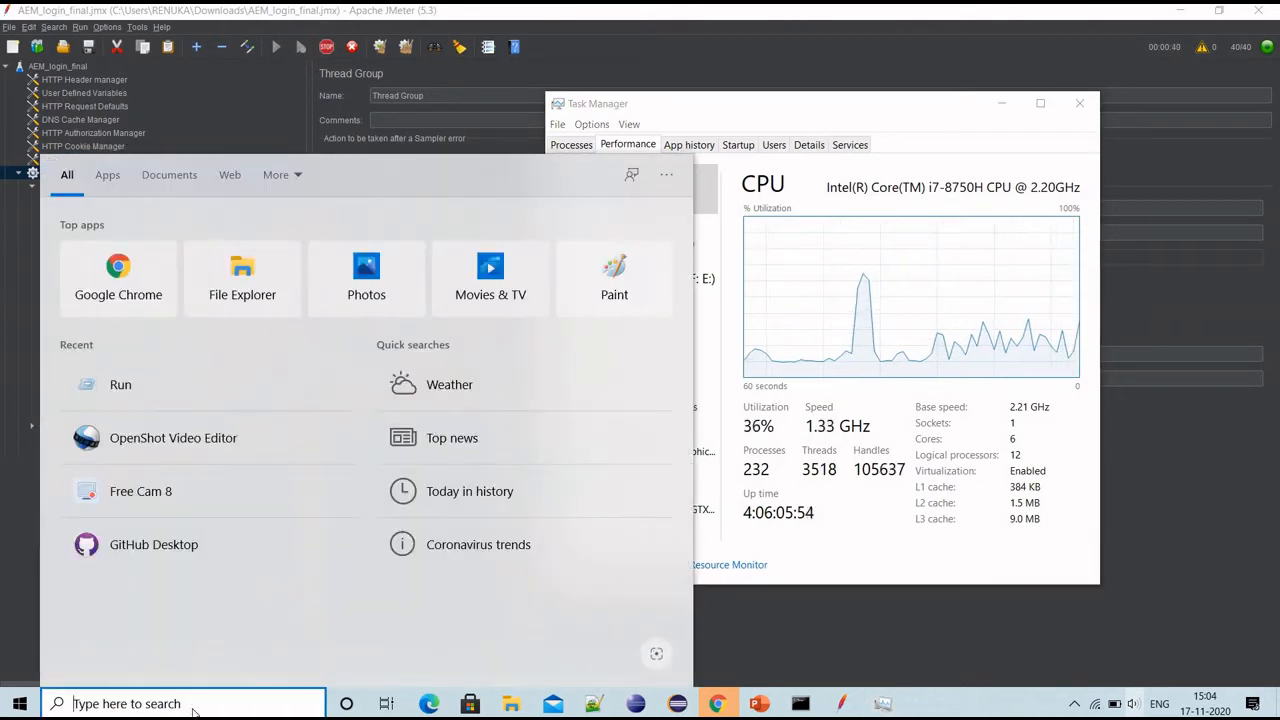
type("run")
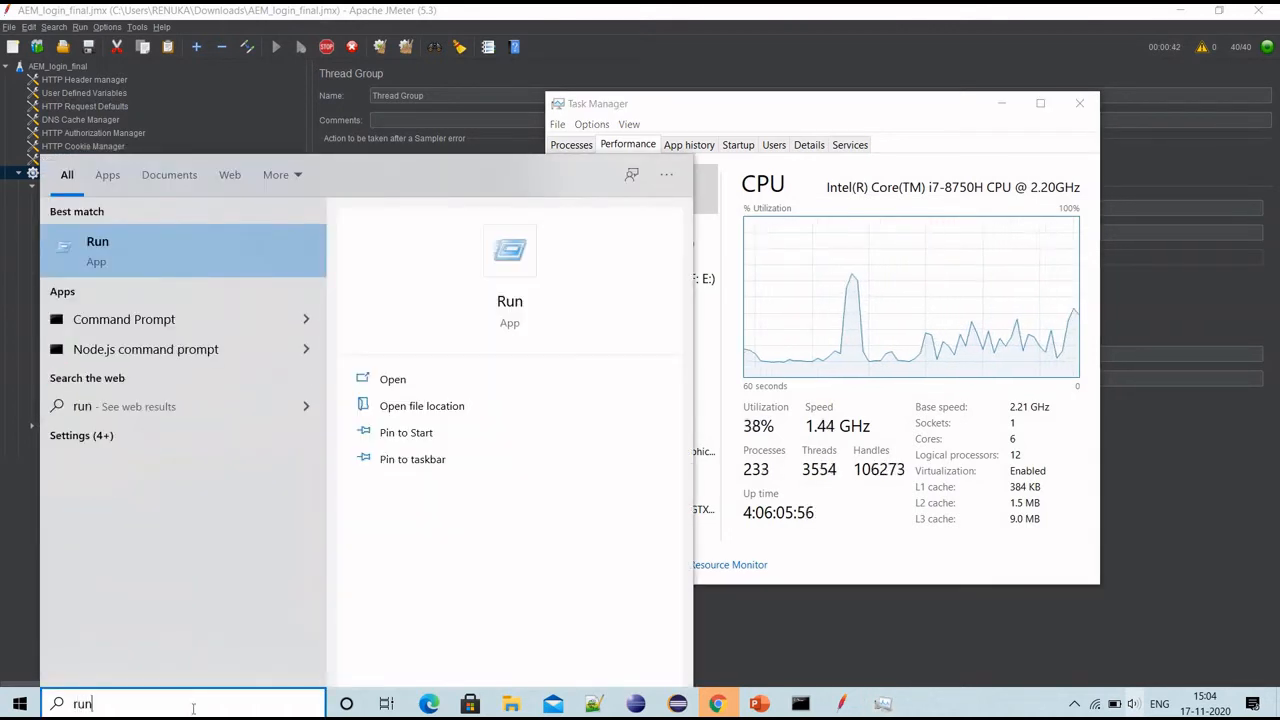
key("Return")
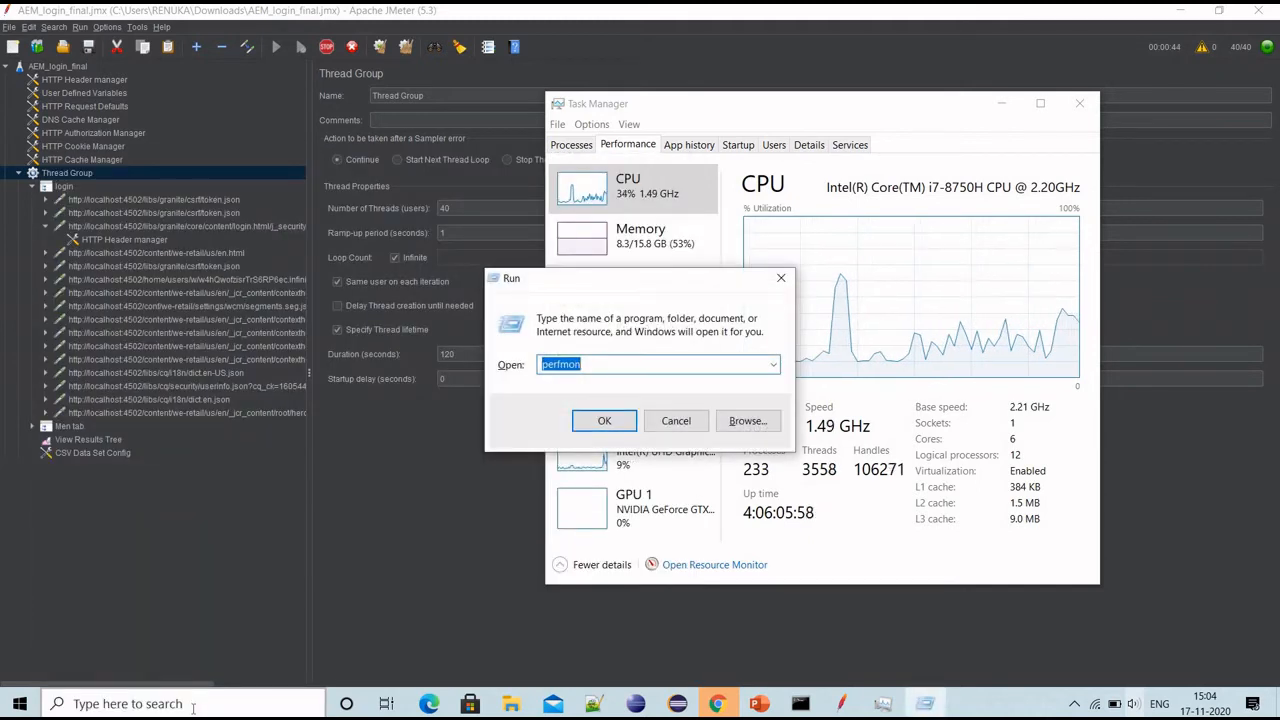
left_click(604, 423)
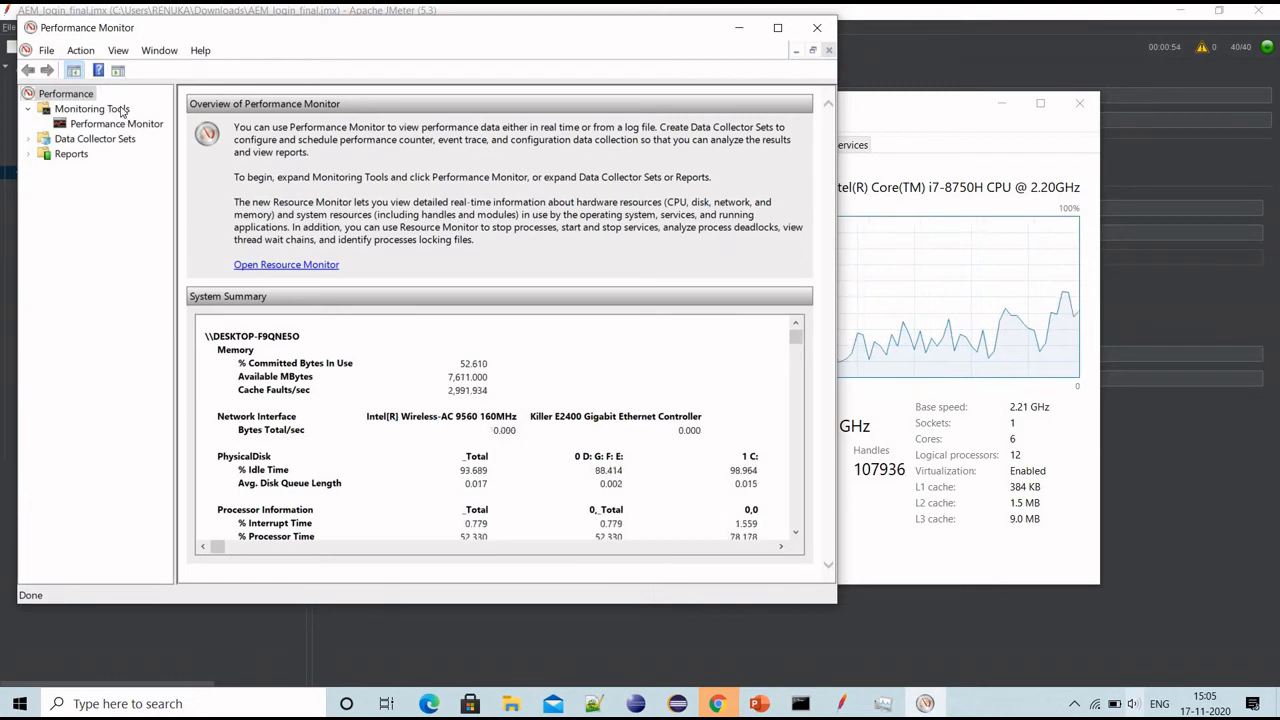
Step: Expand Data Collector Sets and its User Defined group in Performance Monitor
left_click(120, 109)
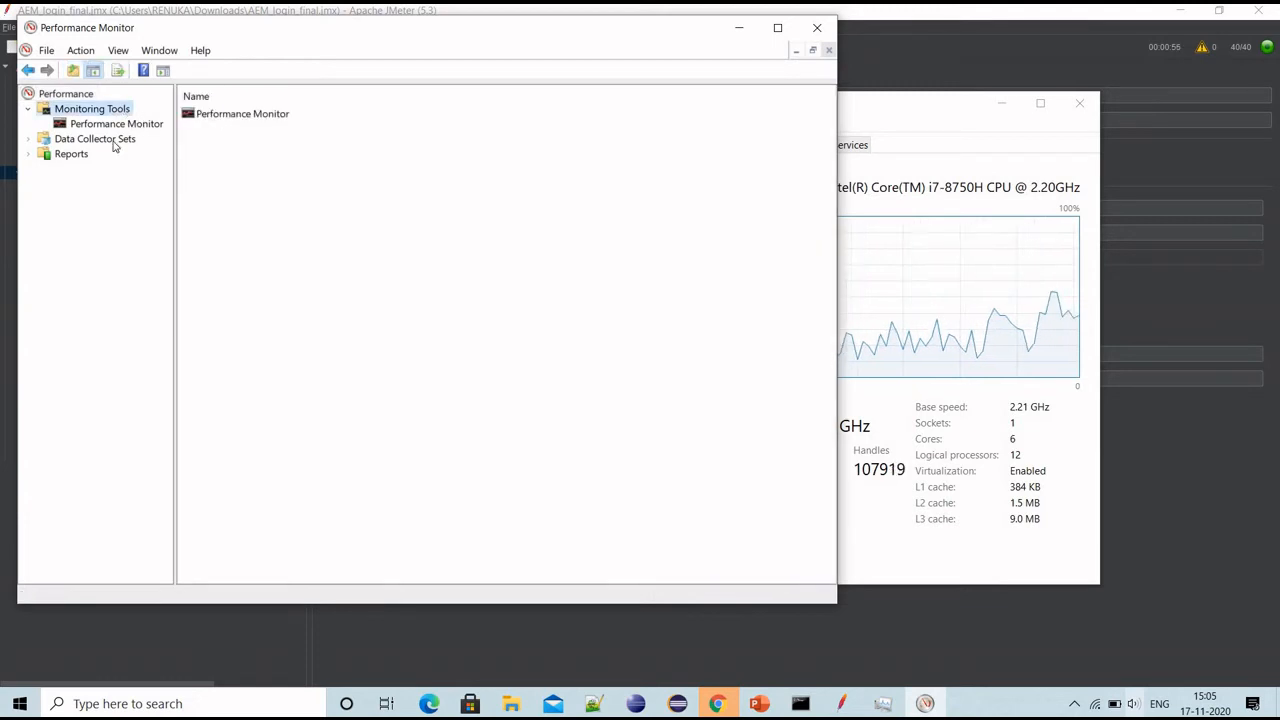
left_click(115, 142)
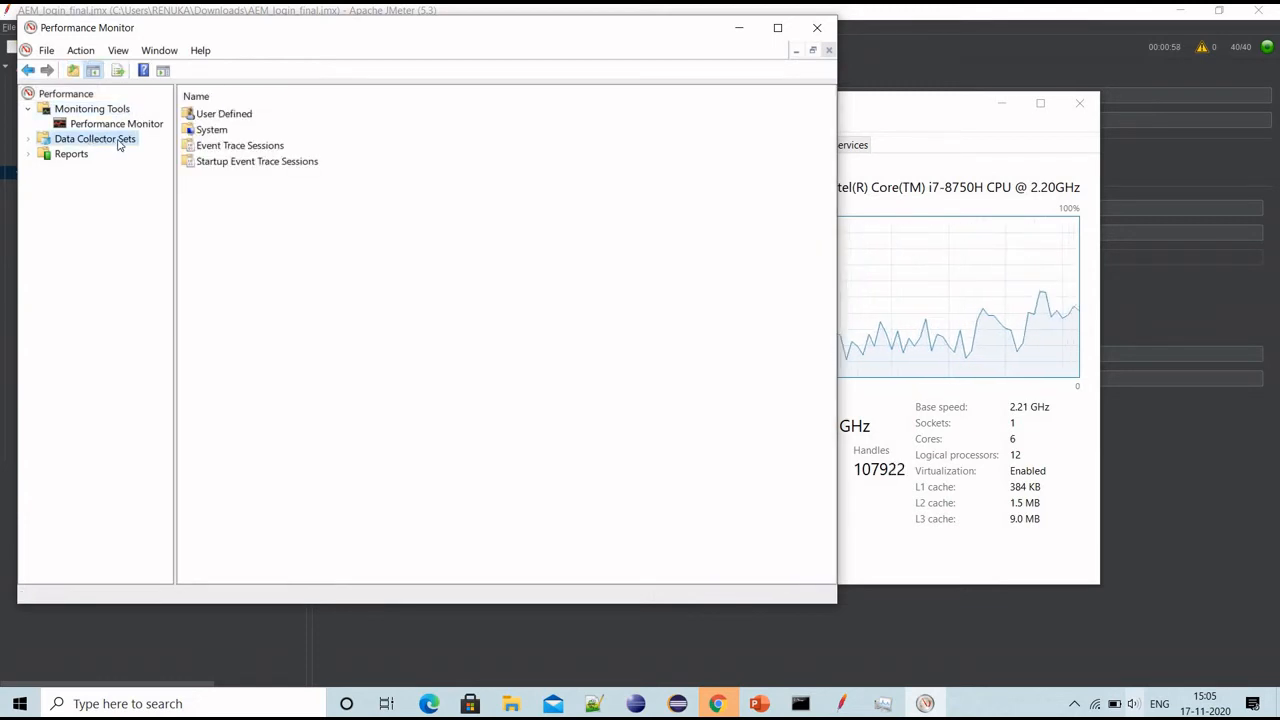
right_click(119, 144)
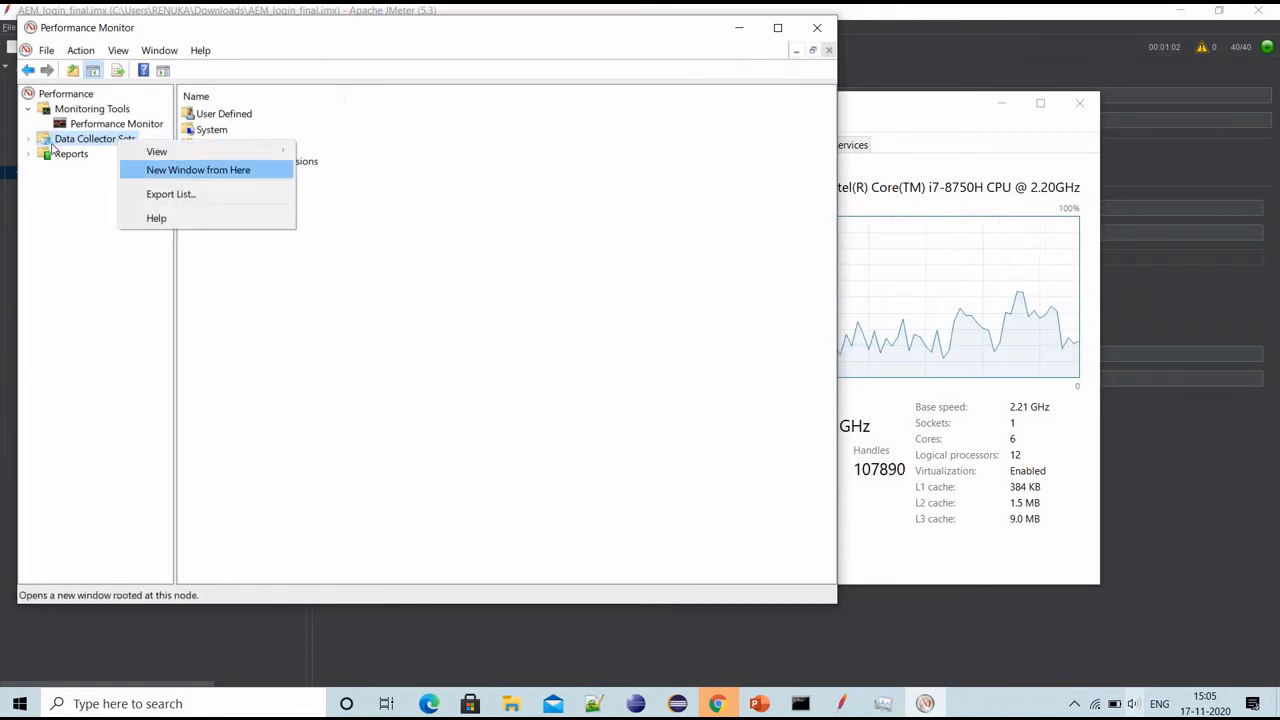
left_click(29, 141)
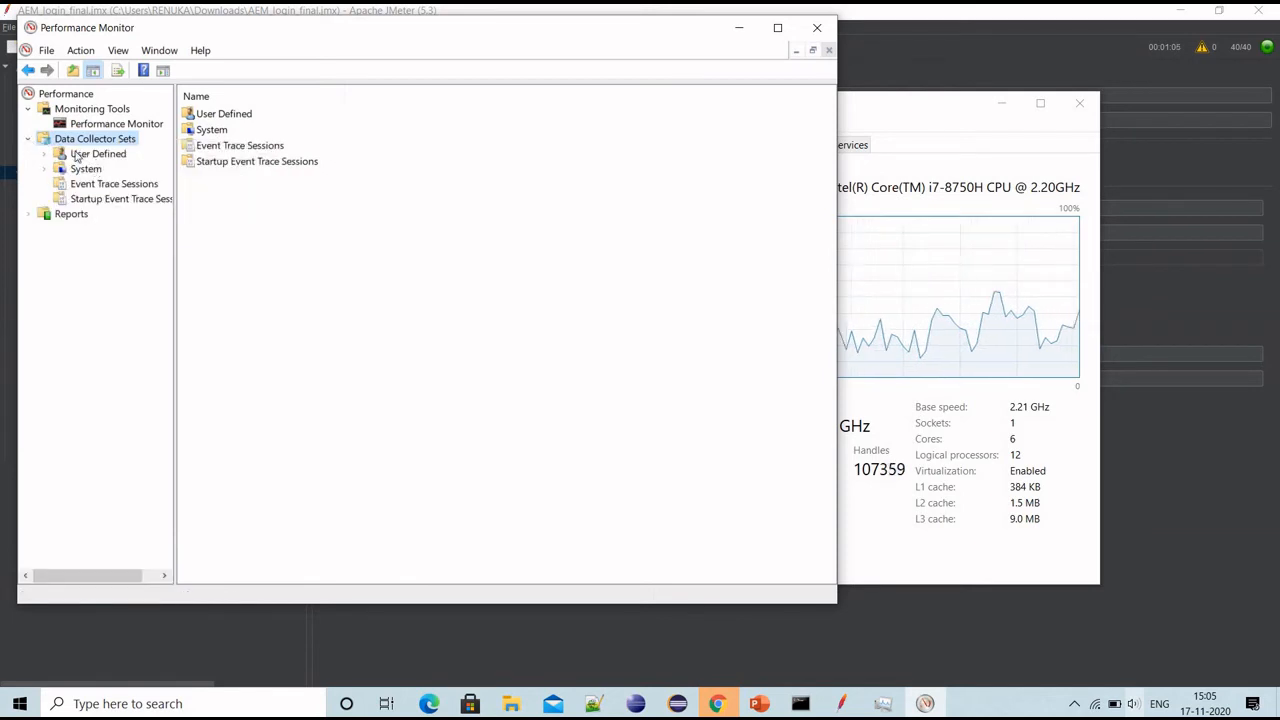
double_click(97, 155)
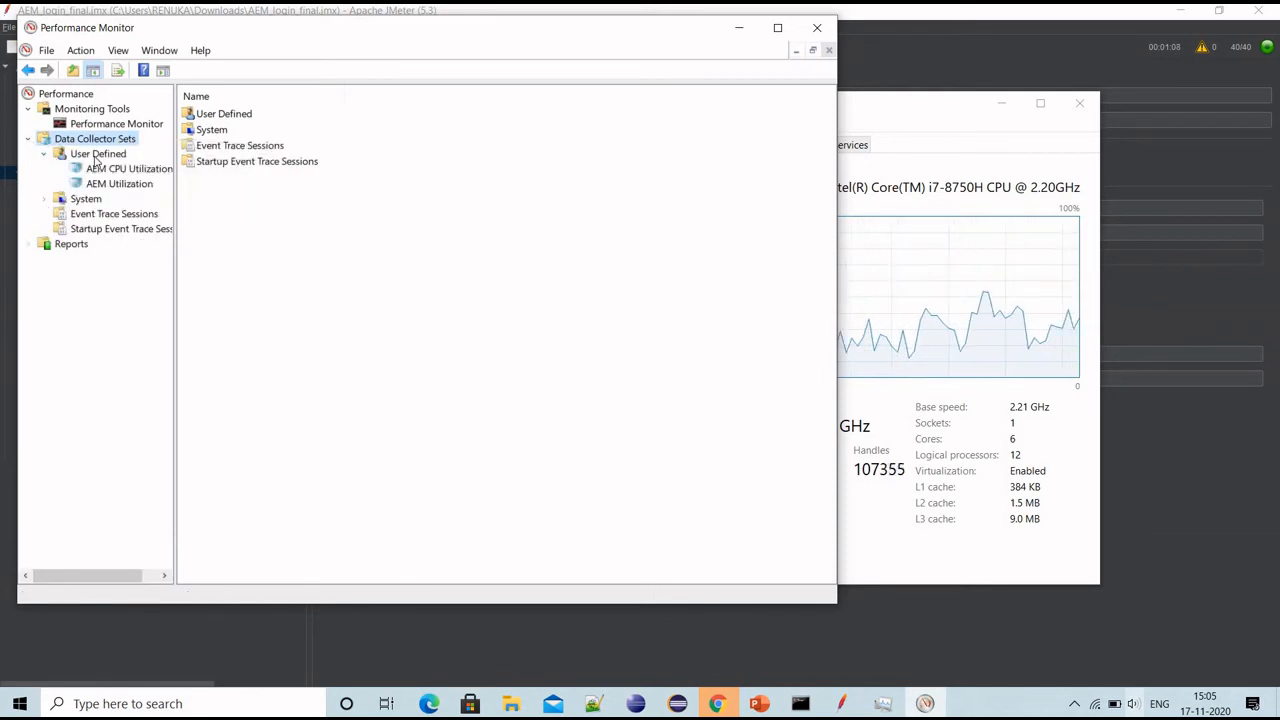
Step: Set up a new user-defined data collector set named "Performance test", created manually with performance counter data logs
right_click(97, 157)
mouse_move(186, 171)
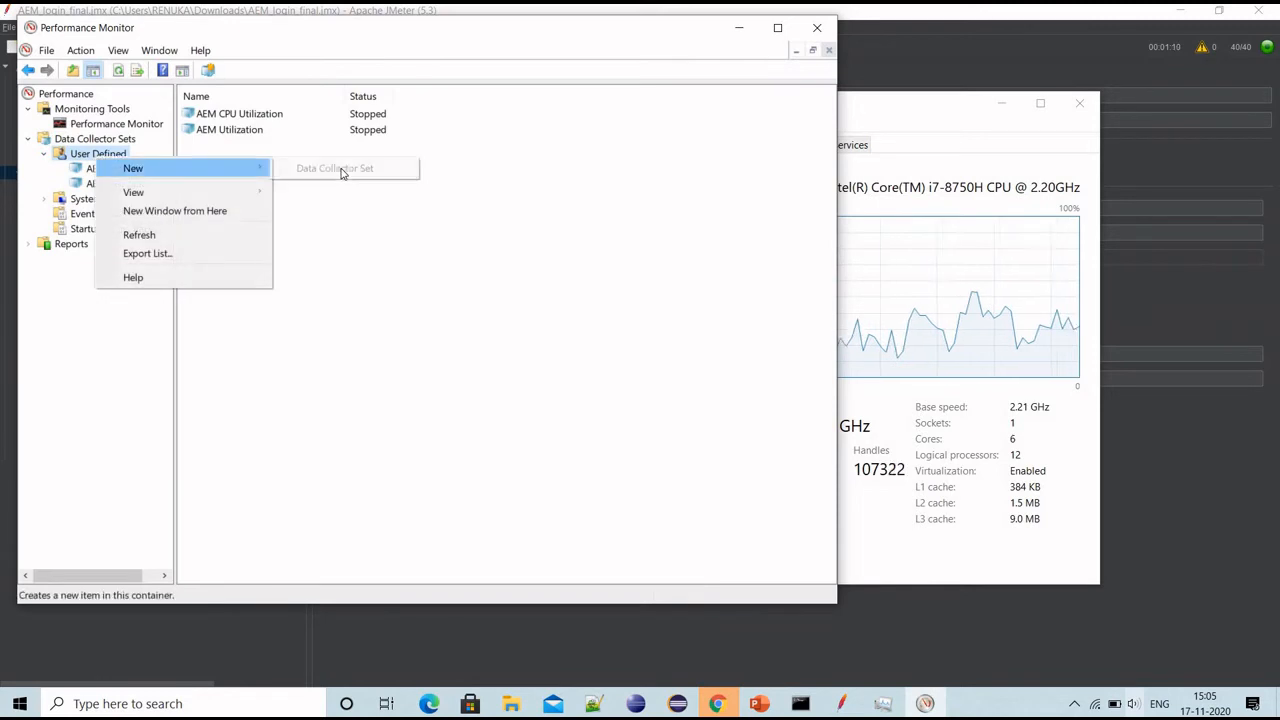
left_click(345, 172)
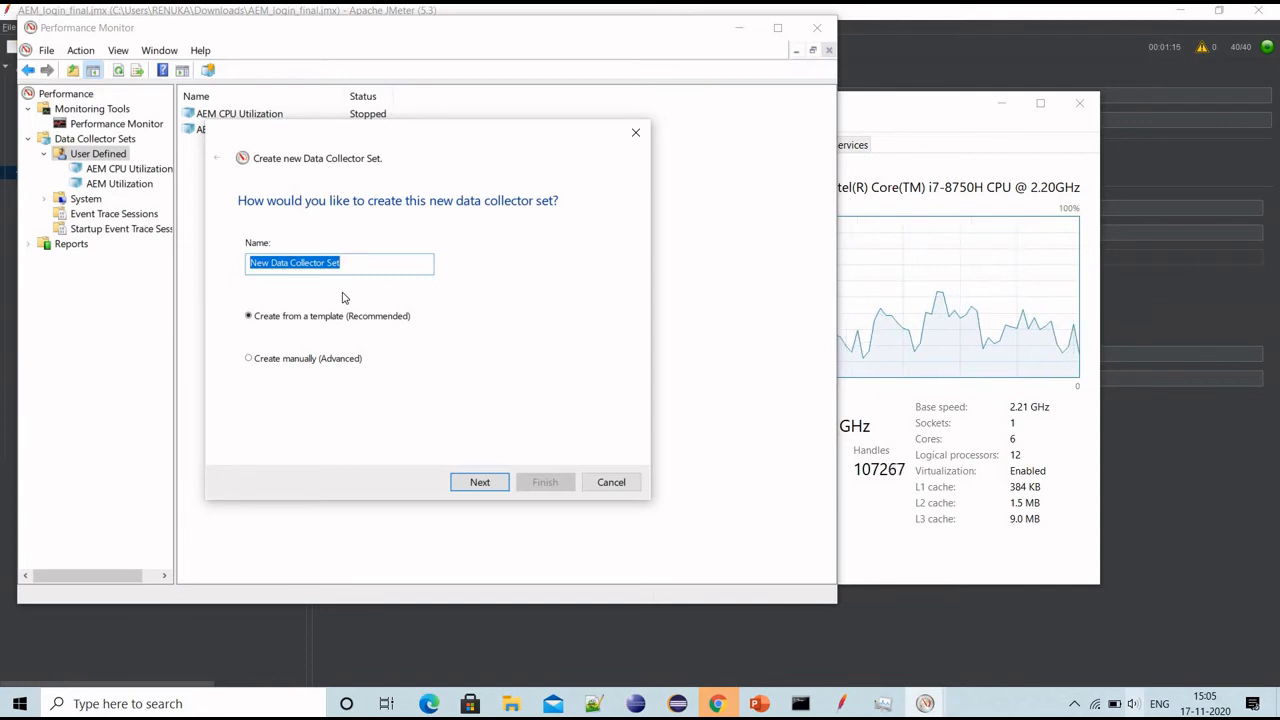
type("Perfo")
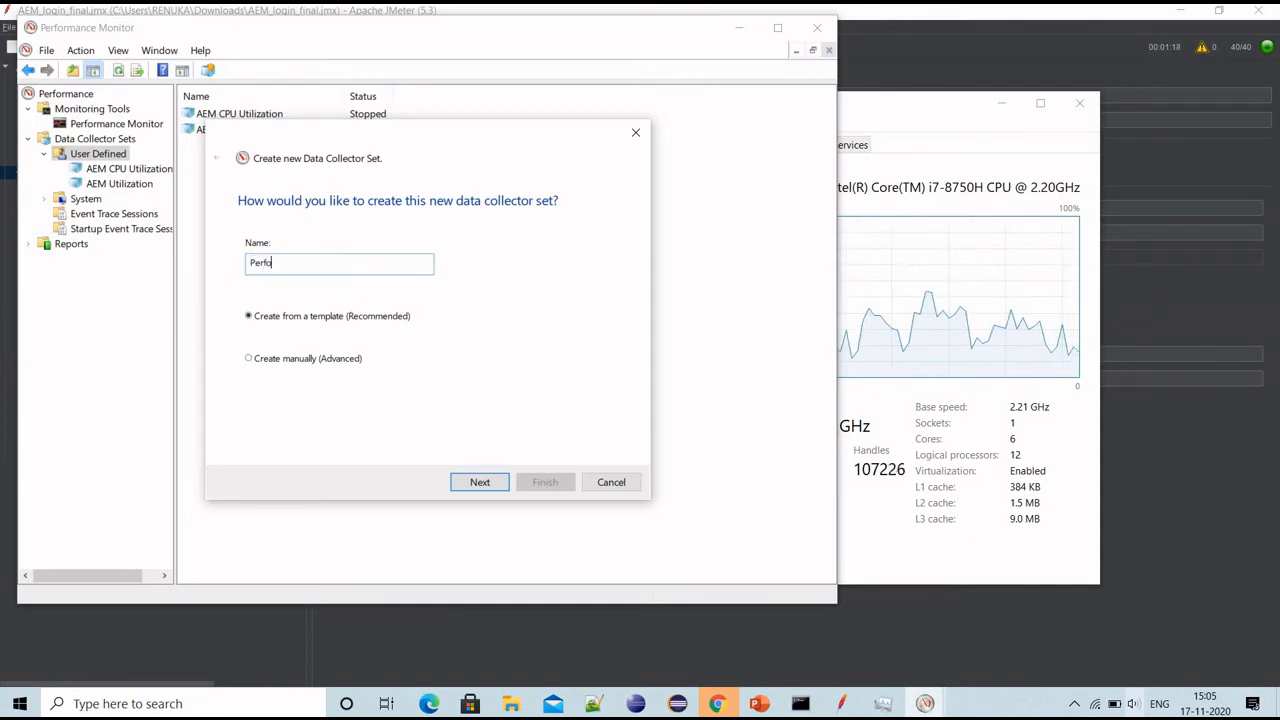
type("rmance ")
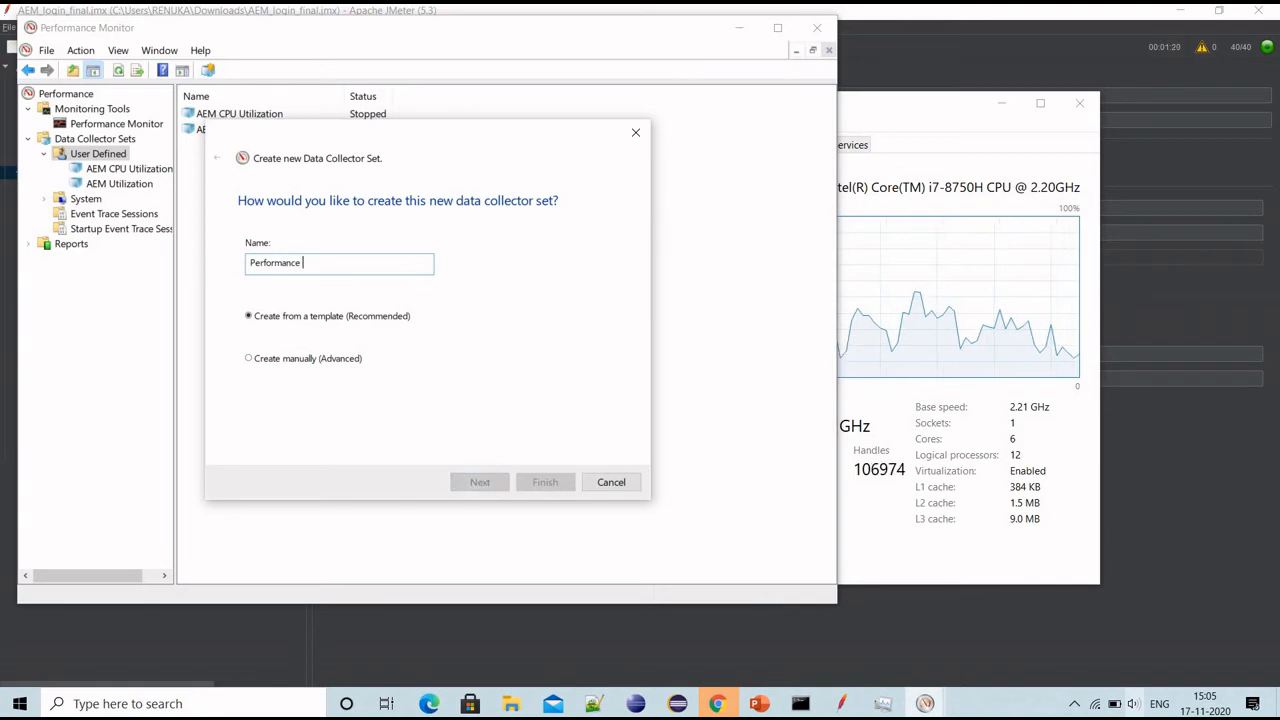
type("test")
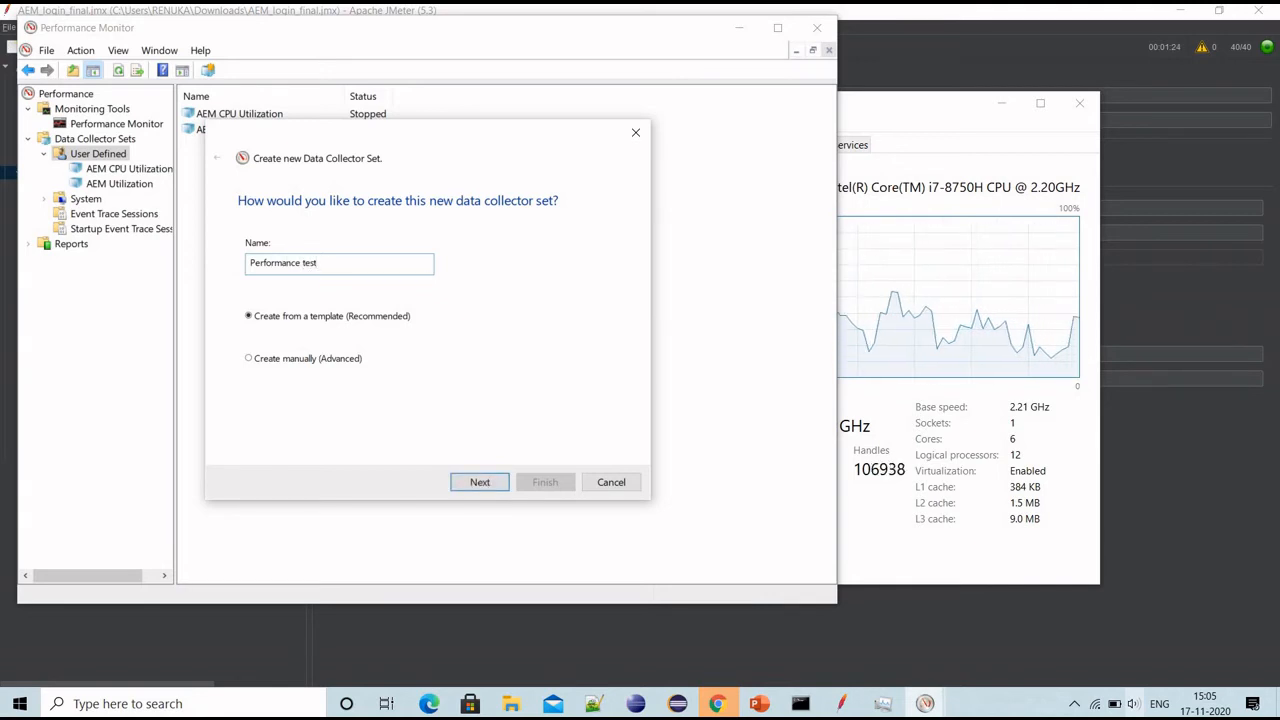
left_click(332, 360)
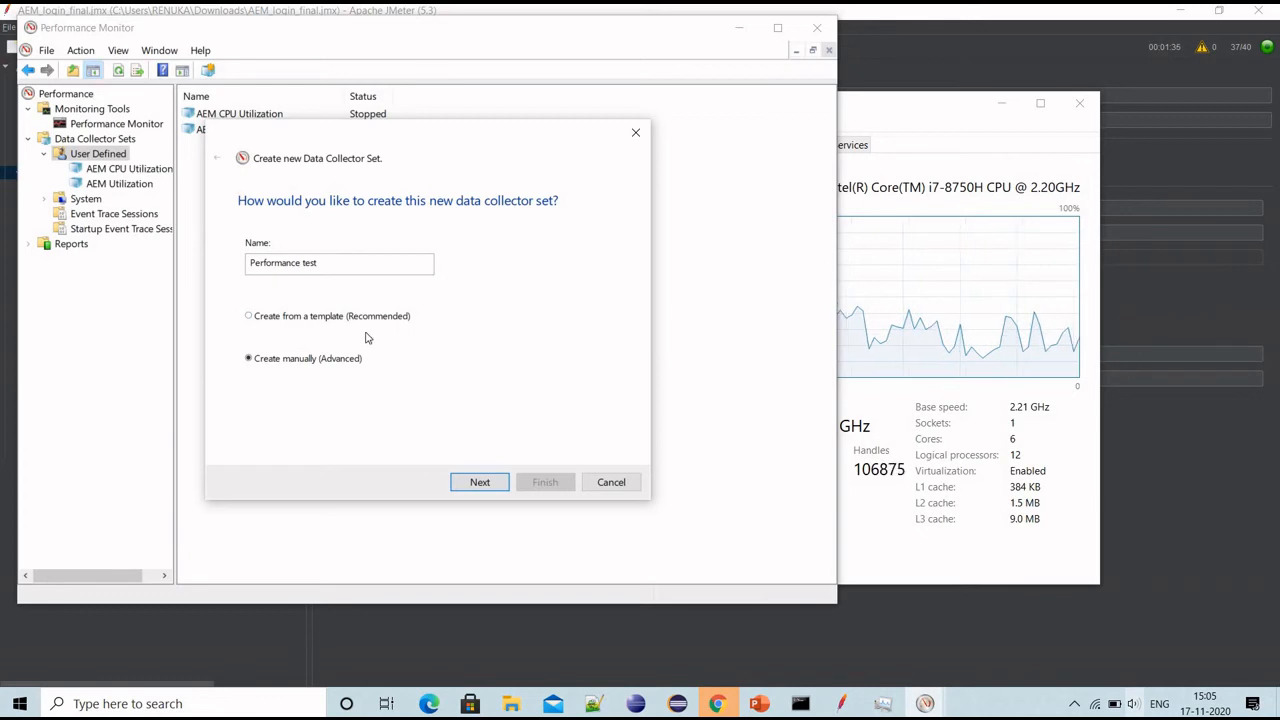
left_click(481, 479)
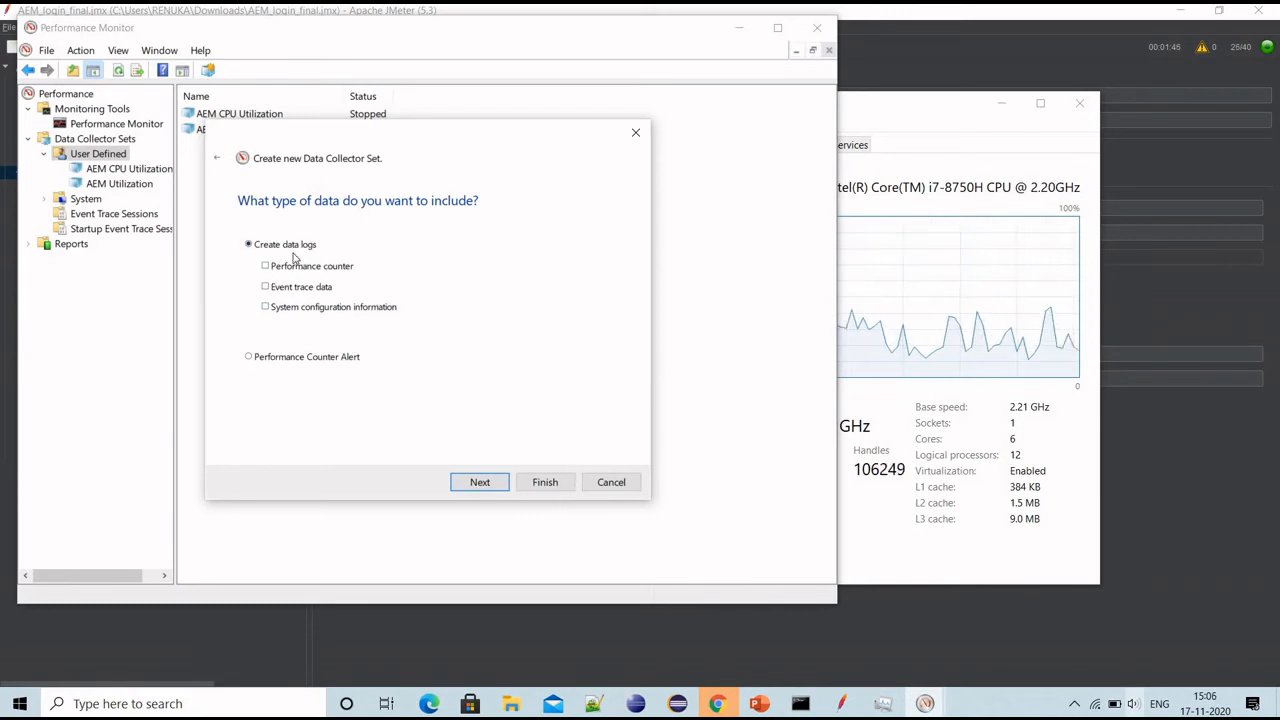
left_click(265, 266)
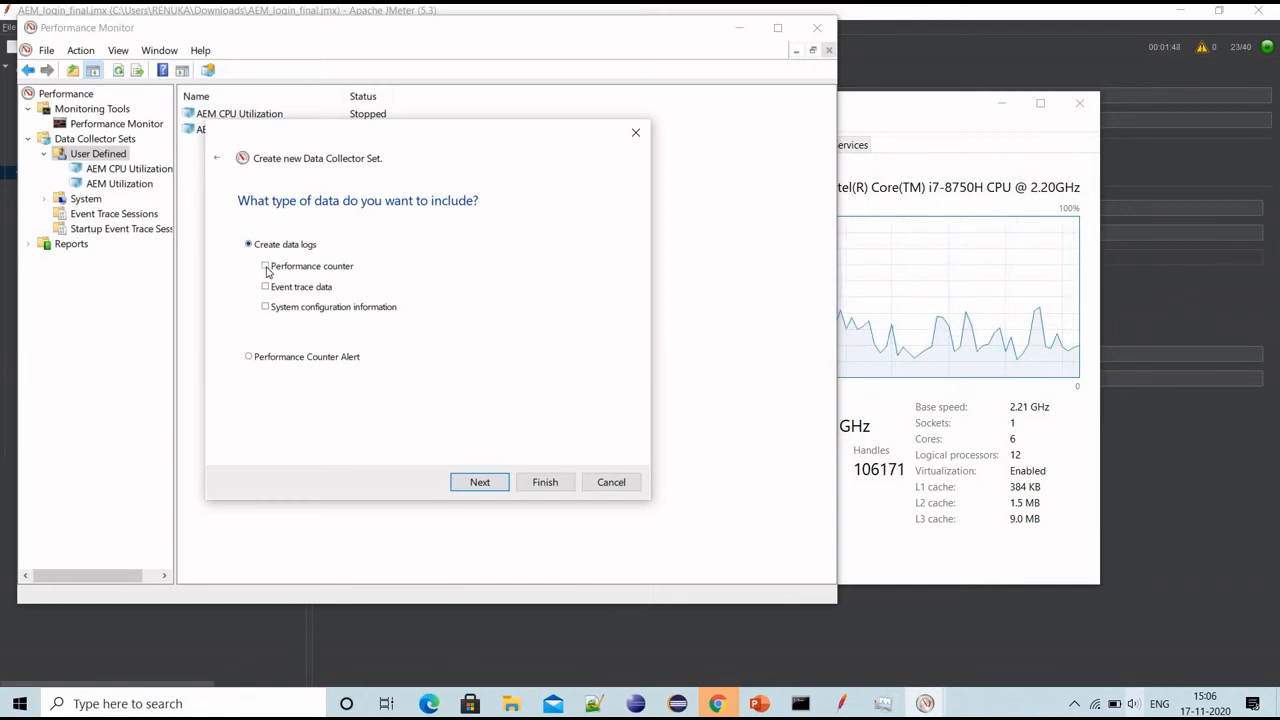
left_click(486, 484)
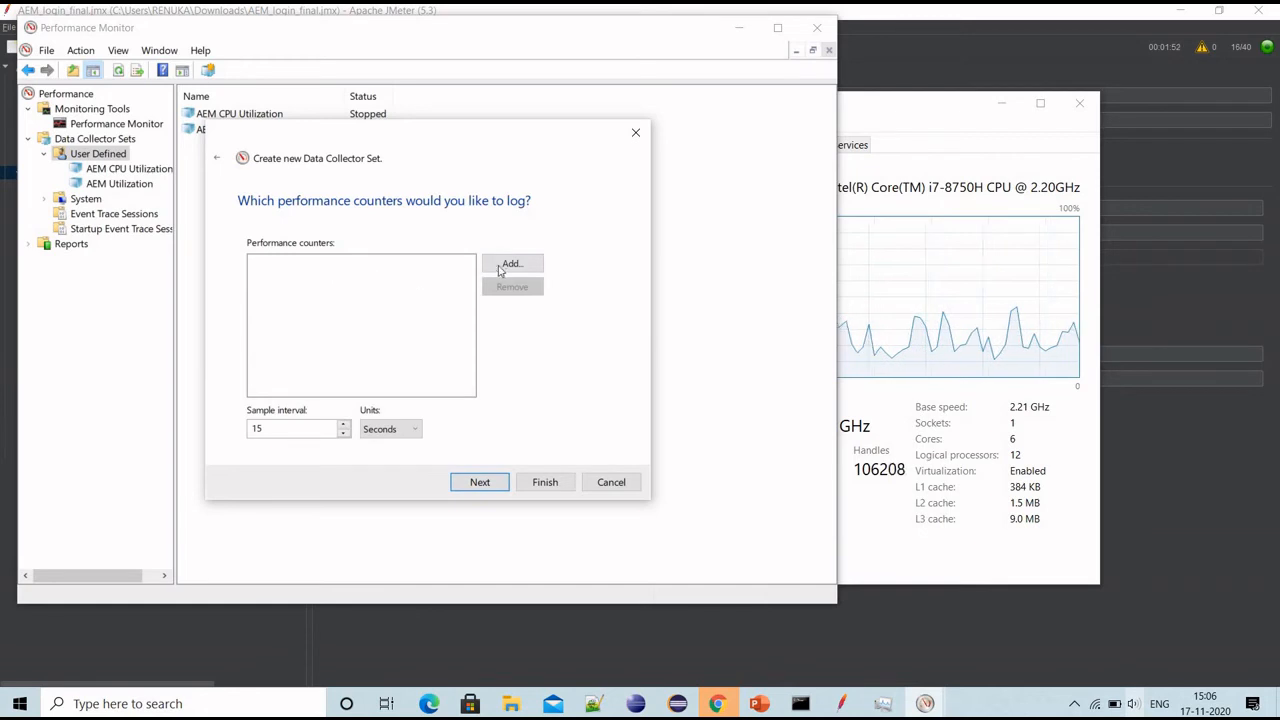
Step: Add all counters of the Process object for the _Total instance to the collector set
left_click(512, 266)
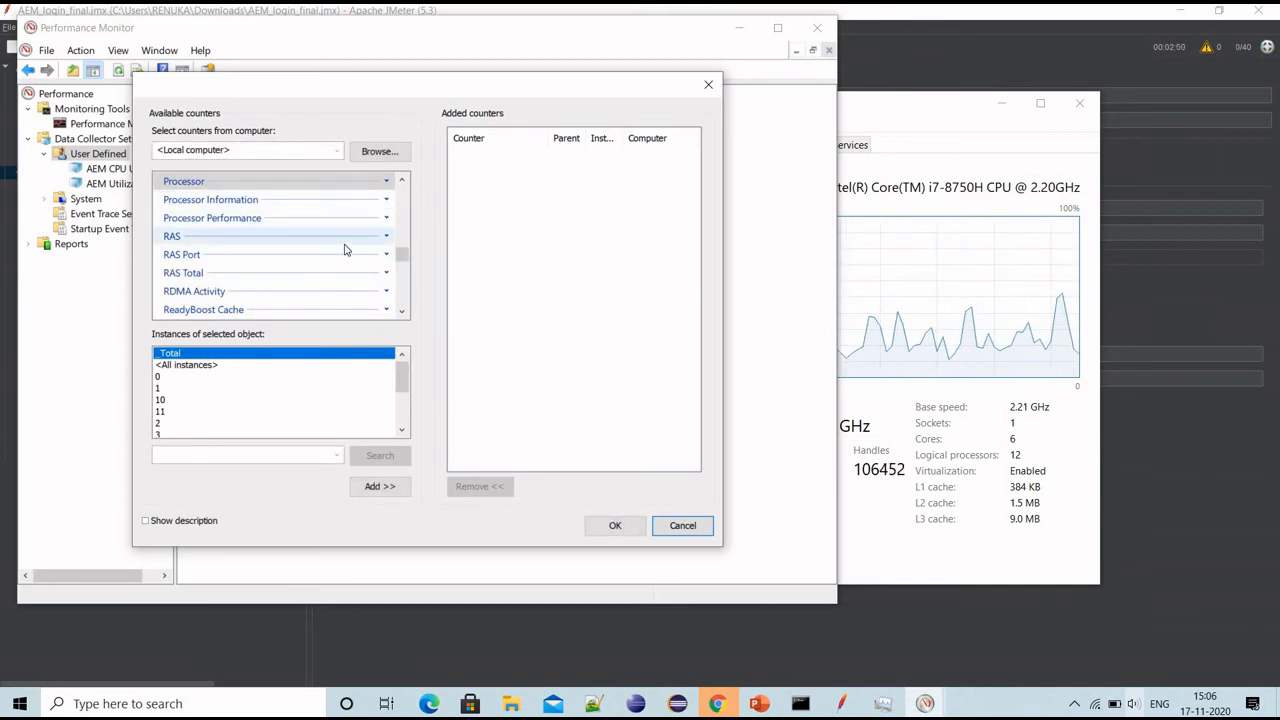
scroll(345, 249, "up", 2)
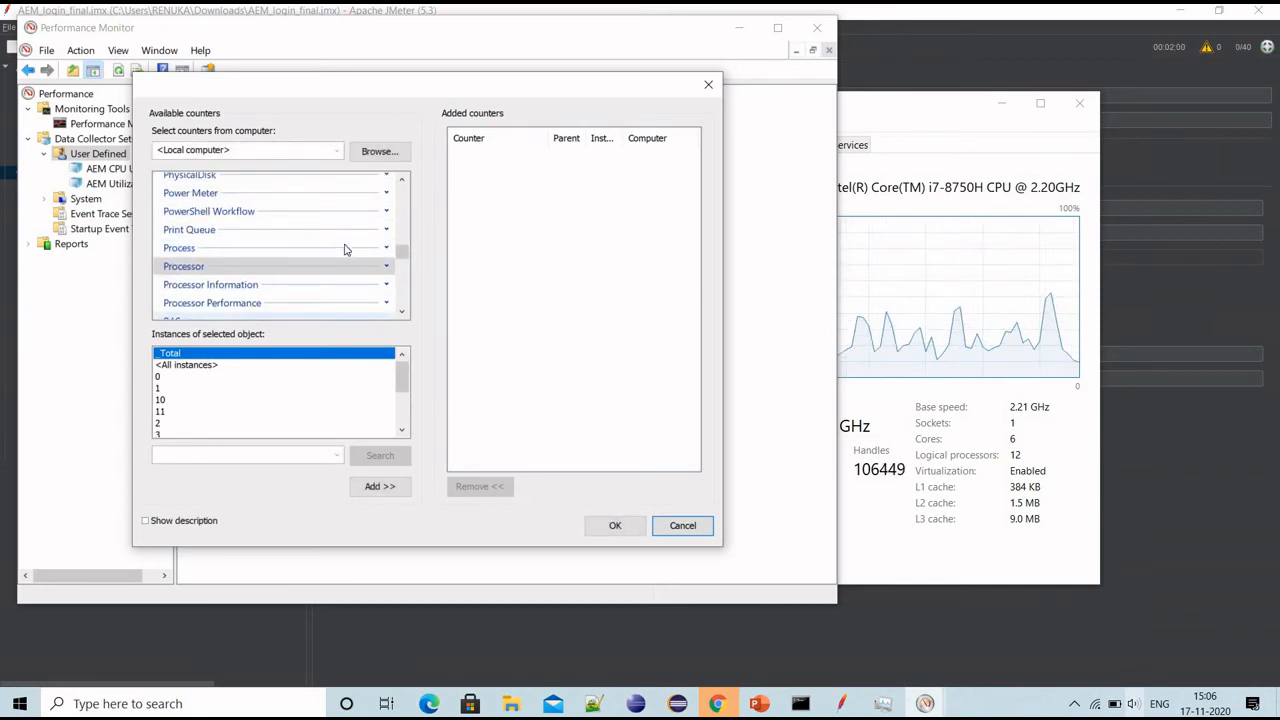
left_click(387, 250)
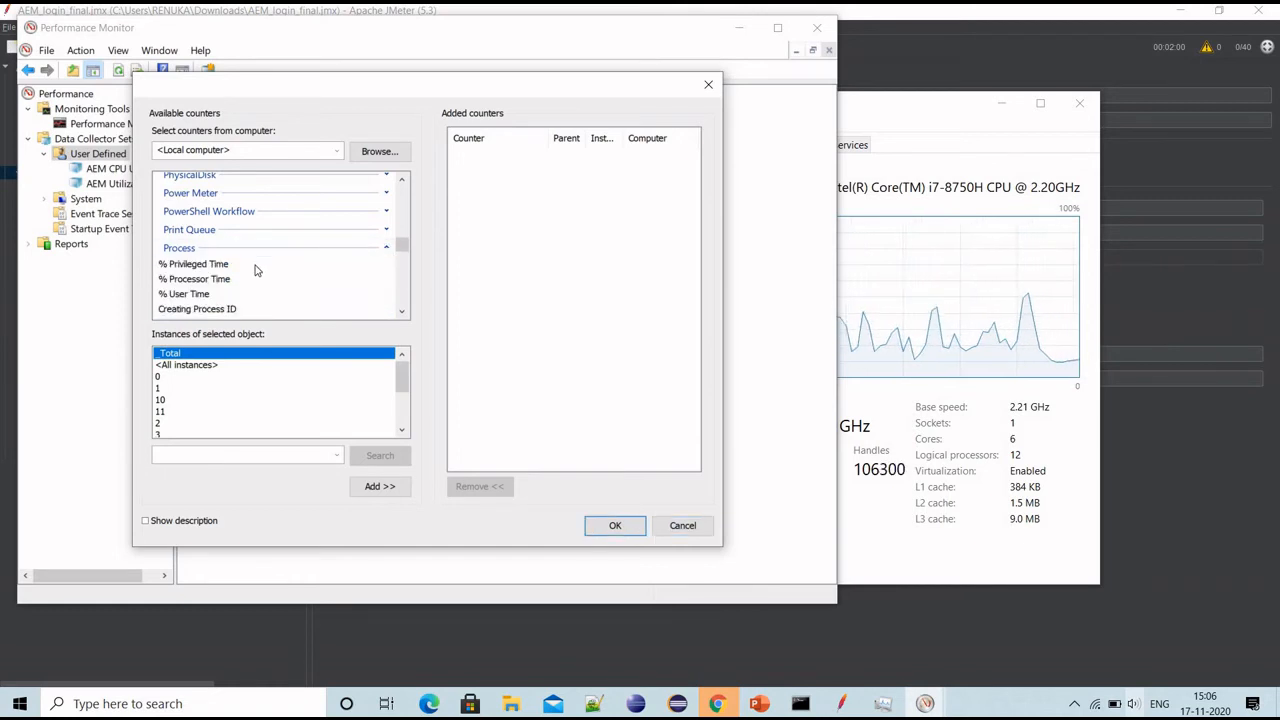
scroll(254, 270, "down", 1)
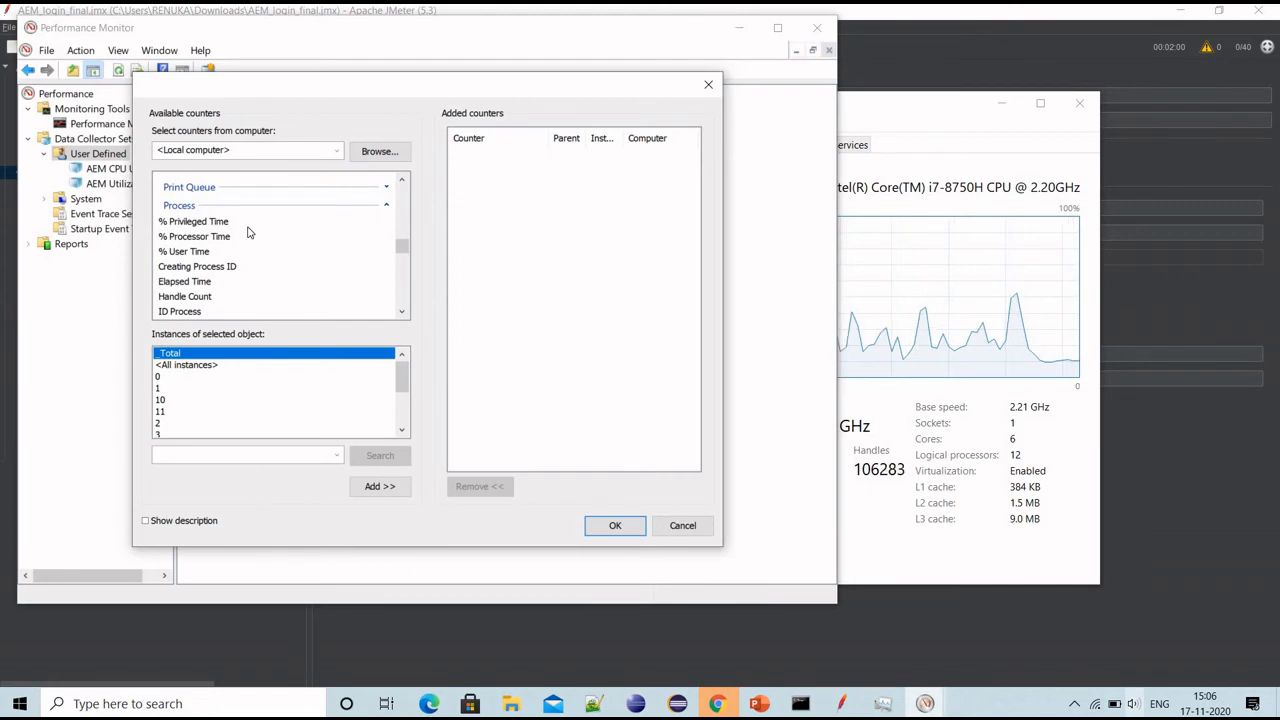
scroll(249, 232, "down", 1)
scroll(234, 240, "up", 2)
left_click(203, 250)
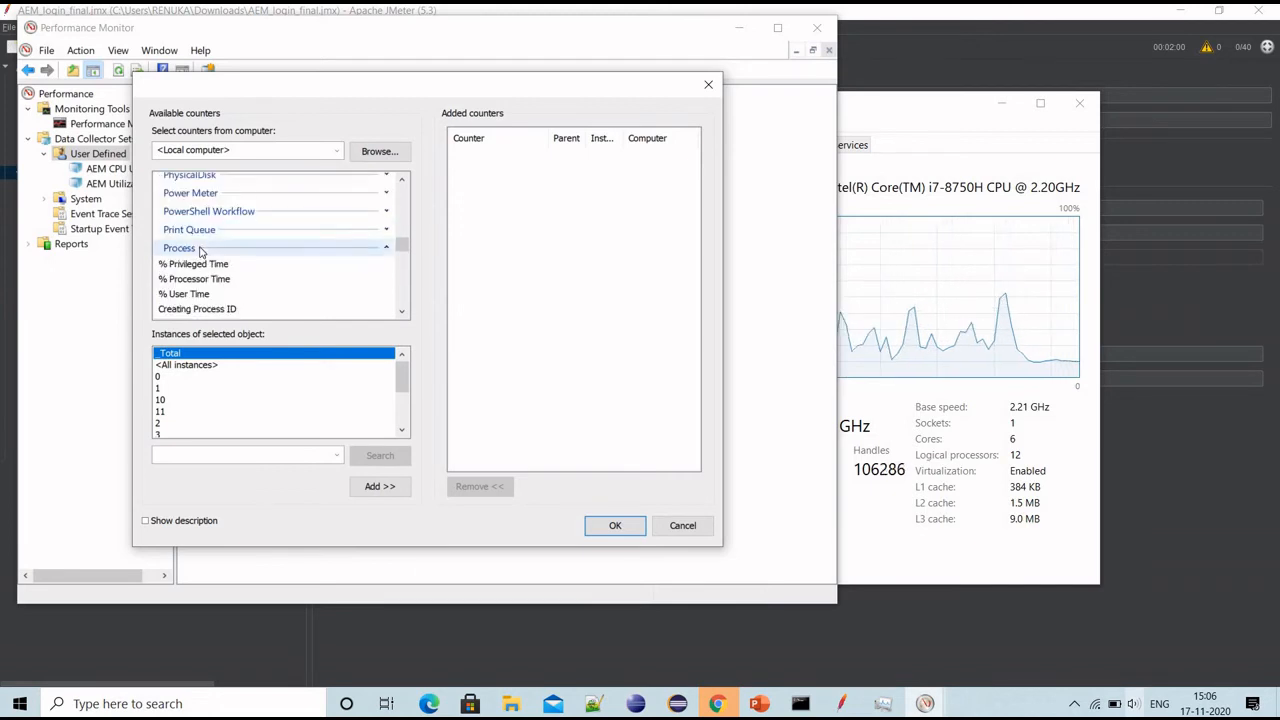
left_click(380, 485)
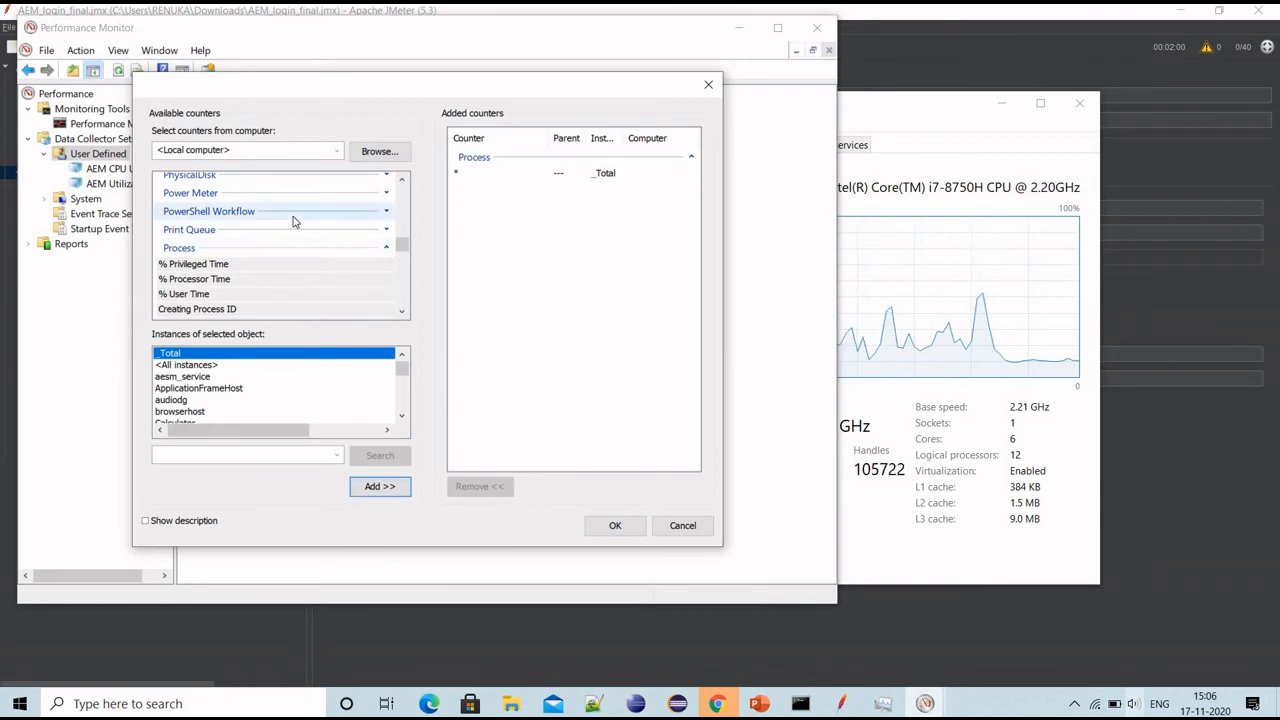
Step: Add all counters of the Memory object to the collector set and confirm the counter selection
scroll(294, 222, "up", 2)
scroll(295, 226, "up", 3)
scroll(297, 231, "up", 3)
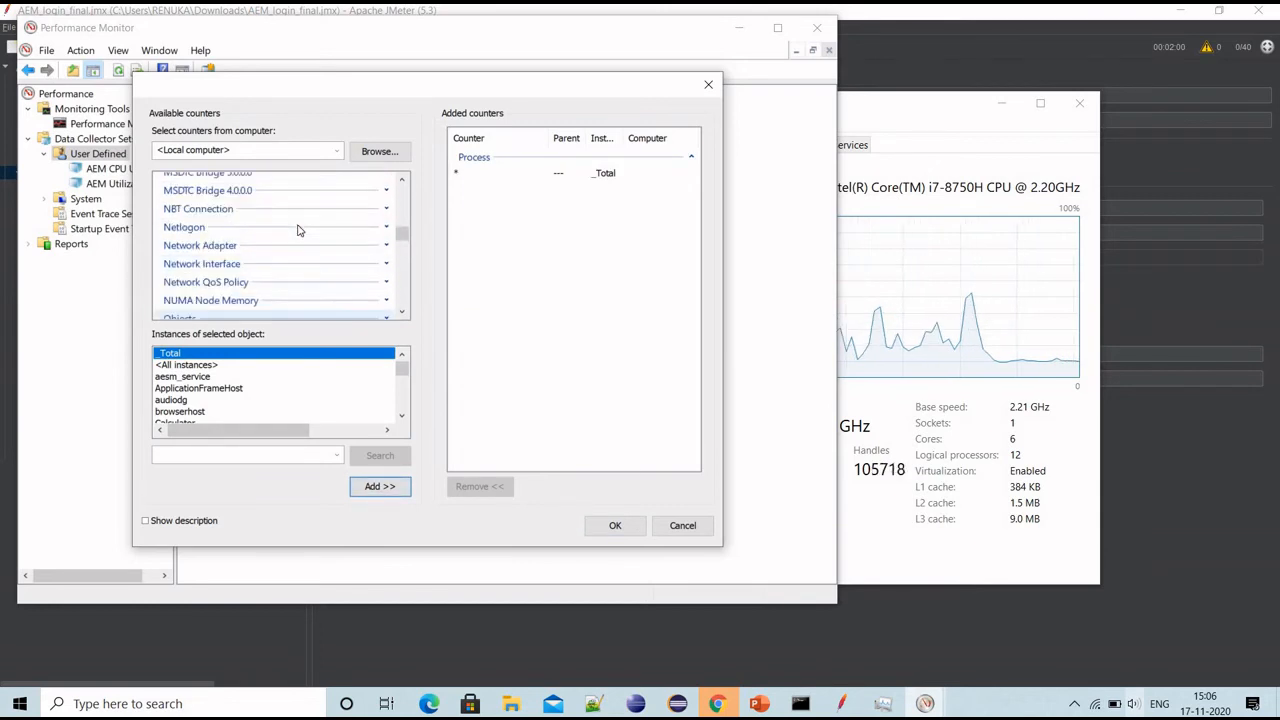
left_click(353, 222)
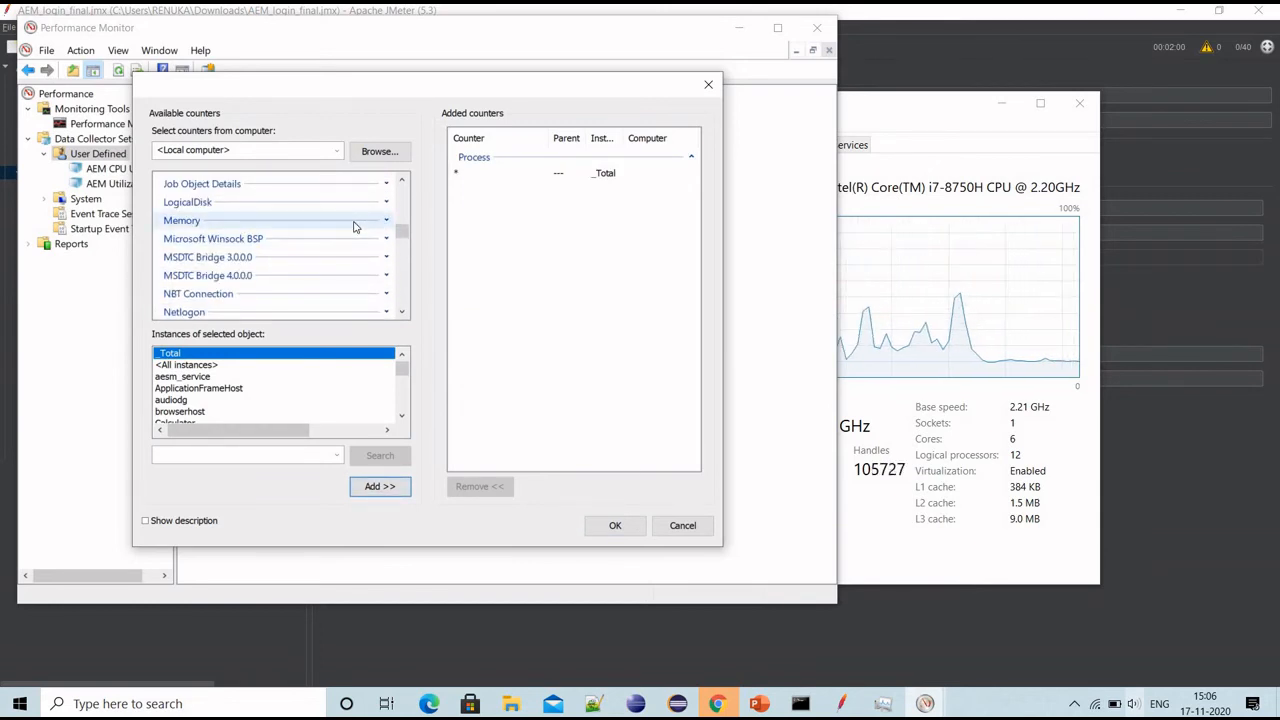
left_click(390, 489)
left_click(613, 528)
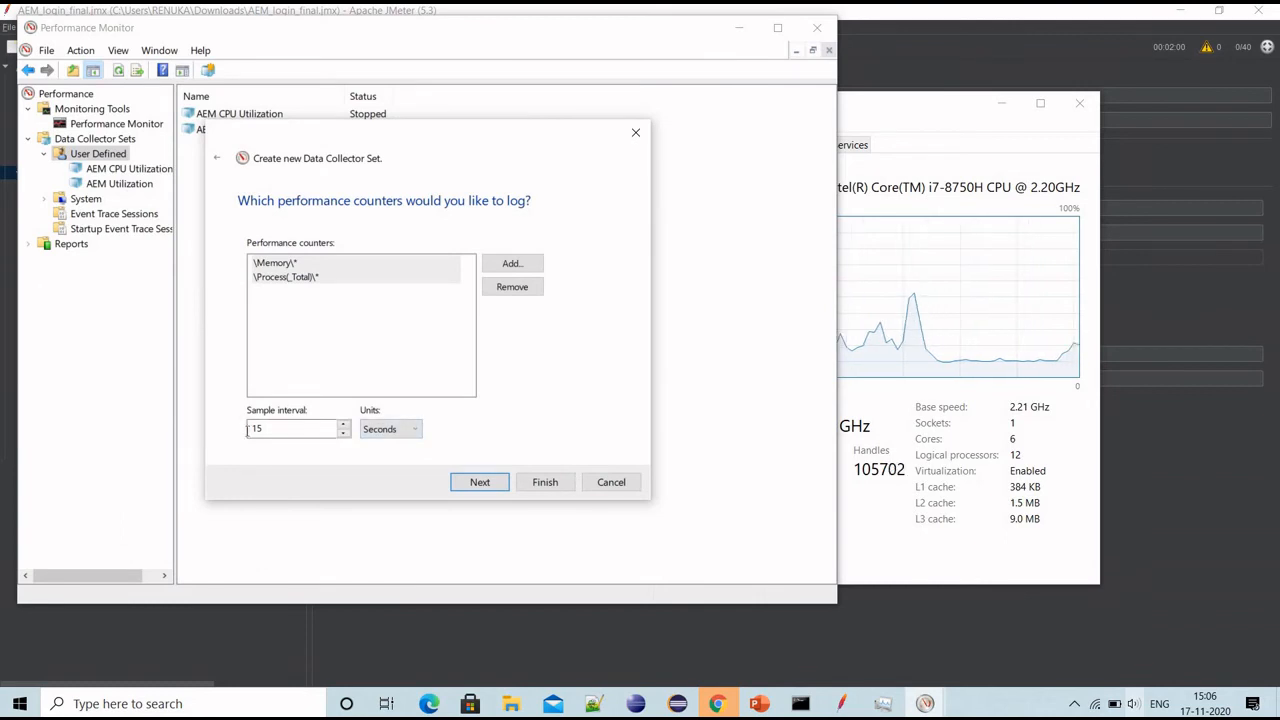
Step: Set the sample interval to 5 seconds and continue to the data location settings
double_click(250, 431)
type("5")
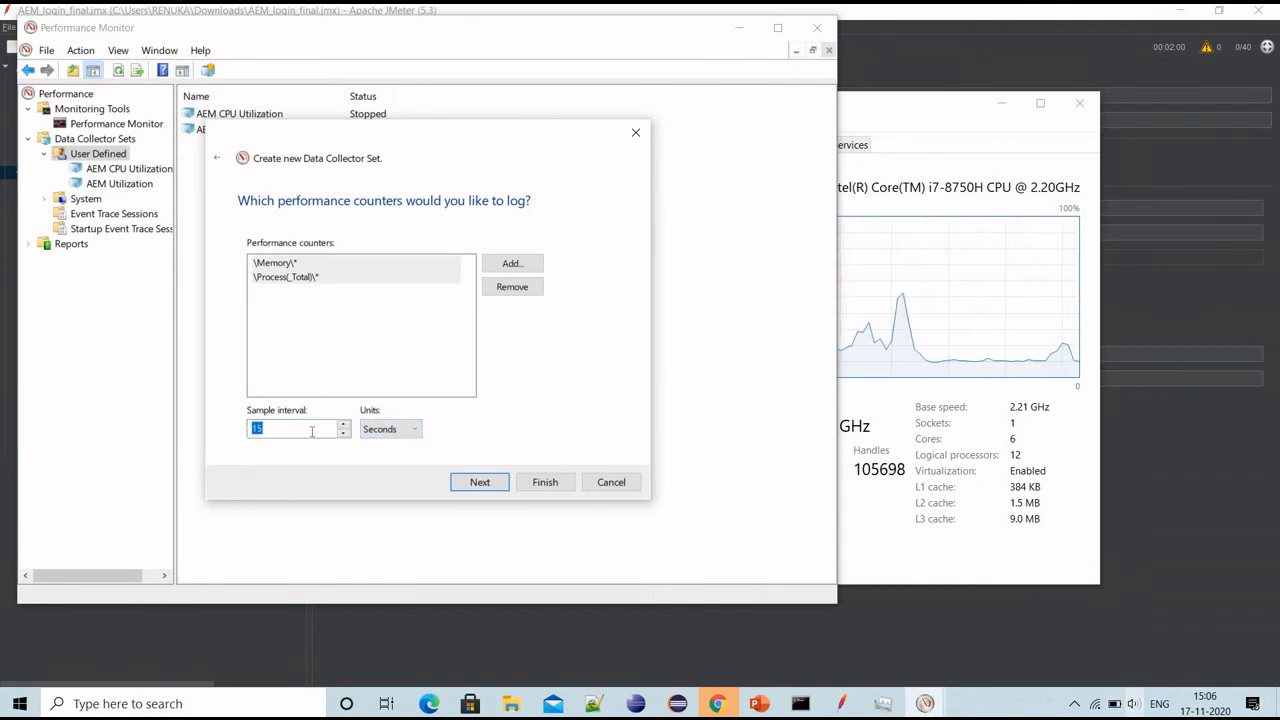
left_click(478, 481)
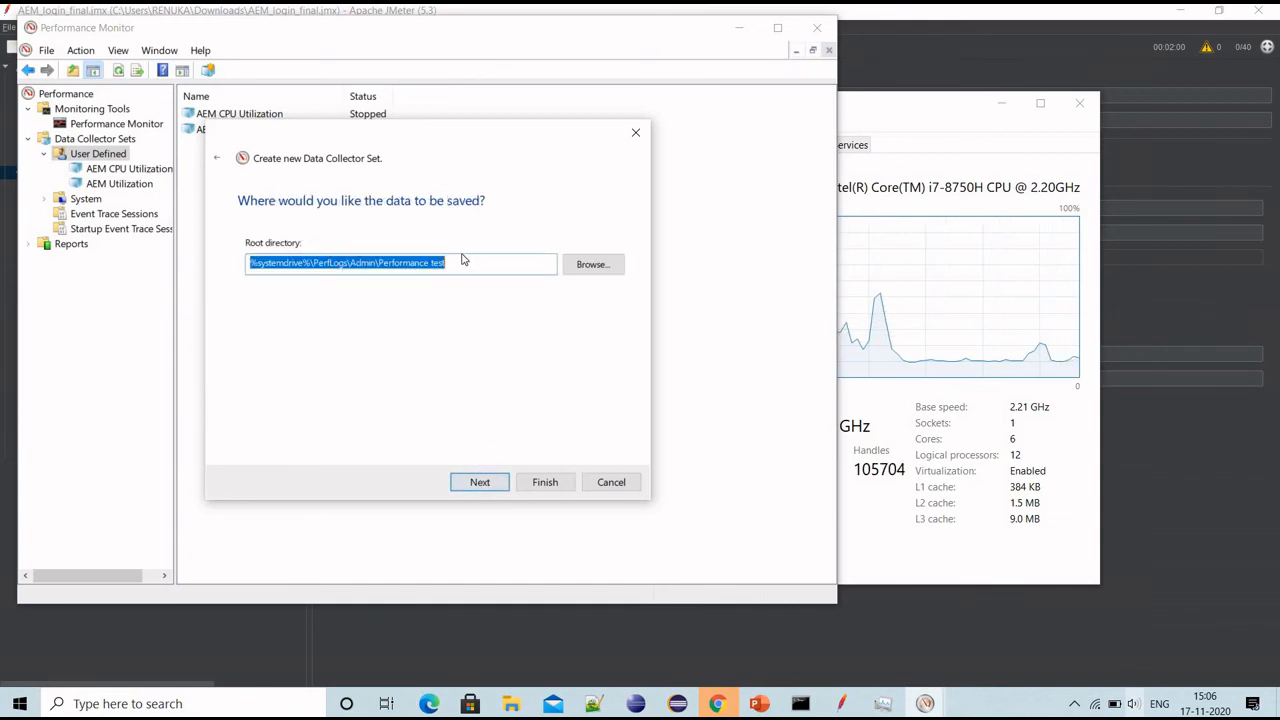
Step: Set the root directory to D:\CPU logs and finish creating the collector set with the Save and close option
left_click(587, 264)
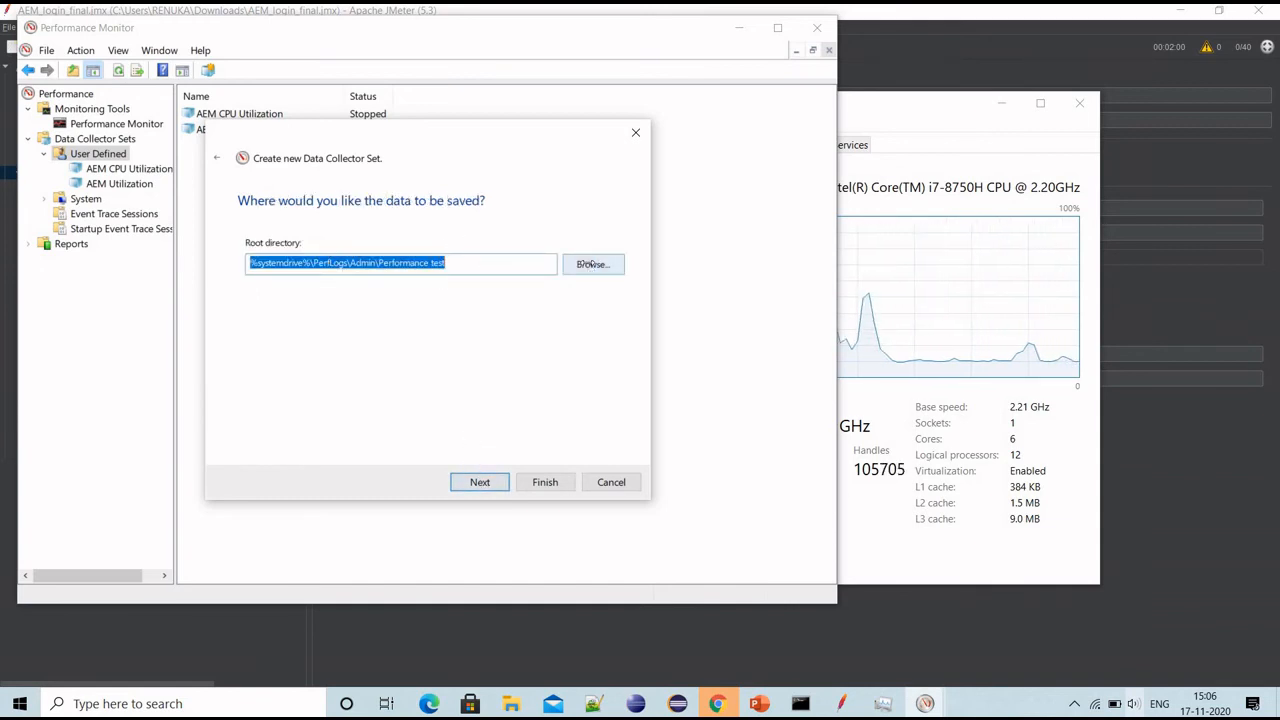
scroll(386, 390, "down", 2)
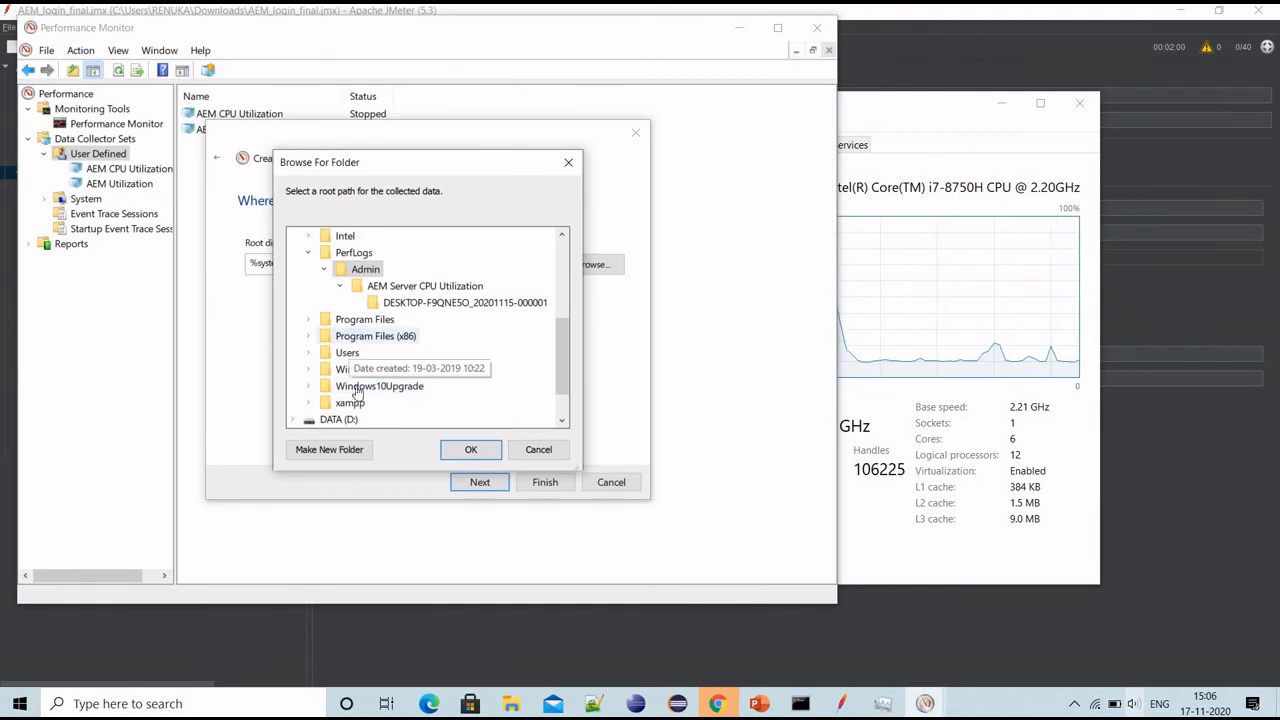
scroll(372, 365, "down", 1)
left_click(345, 370)
scroll(365, 320, "down", 2)
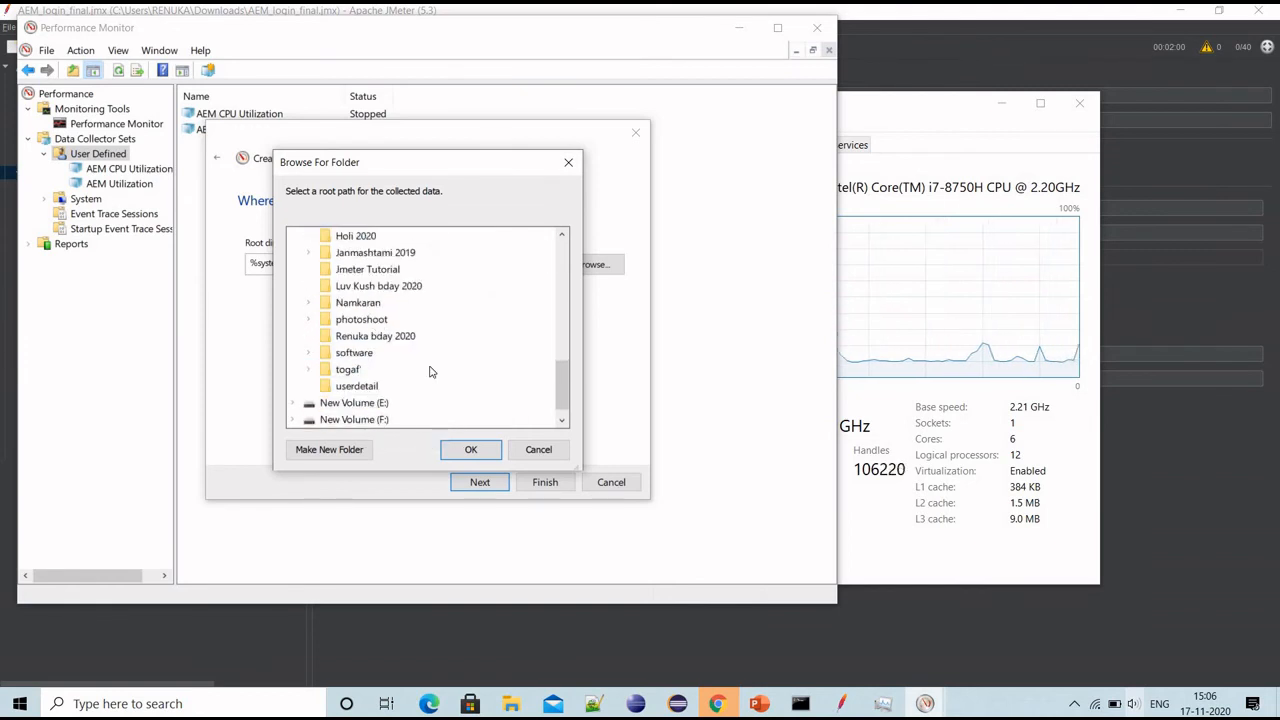
scroll(372, 320, "up", 1)
scroll(372, 320, "up", 1)
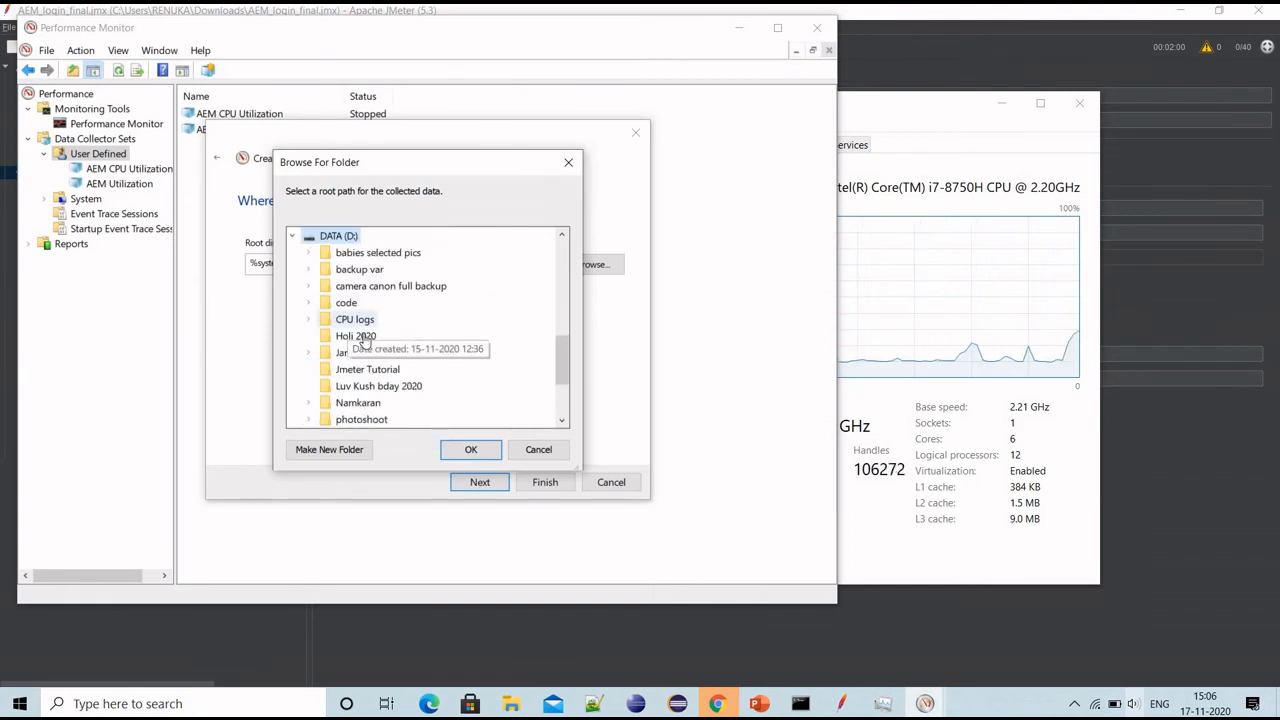
left_click(355, 319)
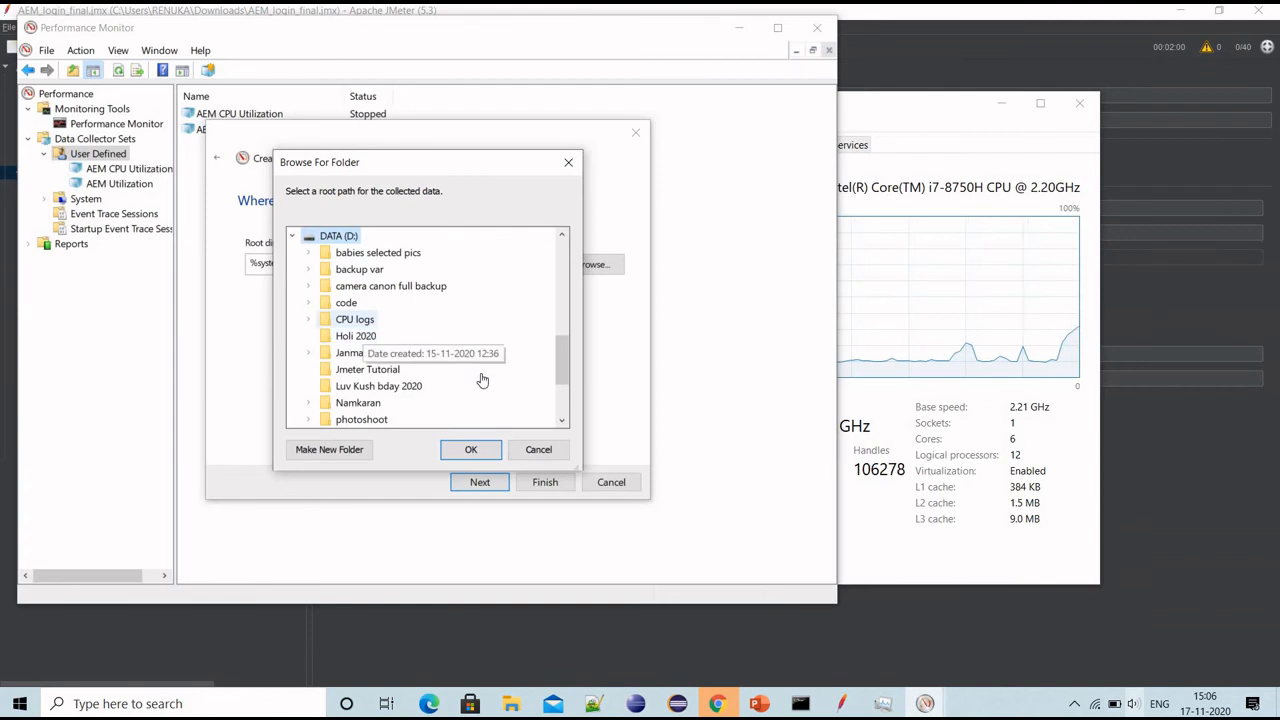
left_click(470, 450)
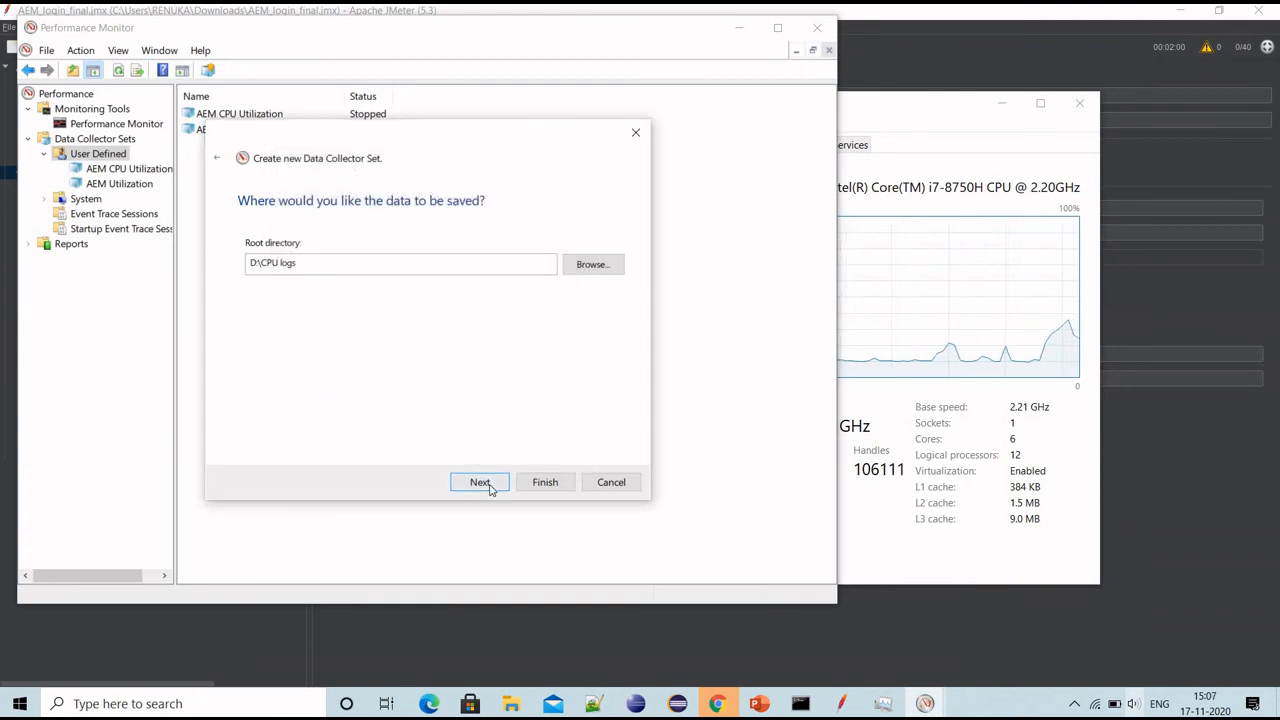
left_click(490, 487)
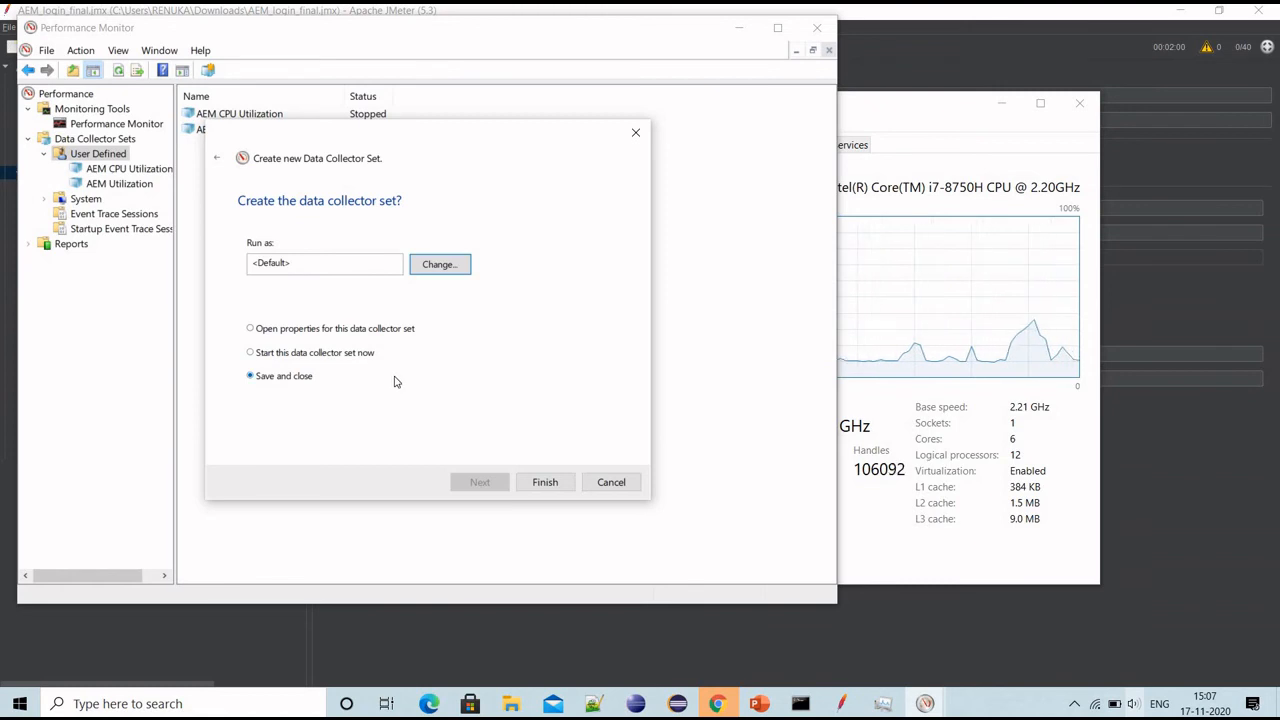
left_click(544, 482)
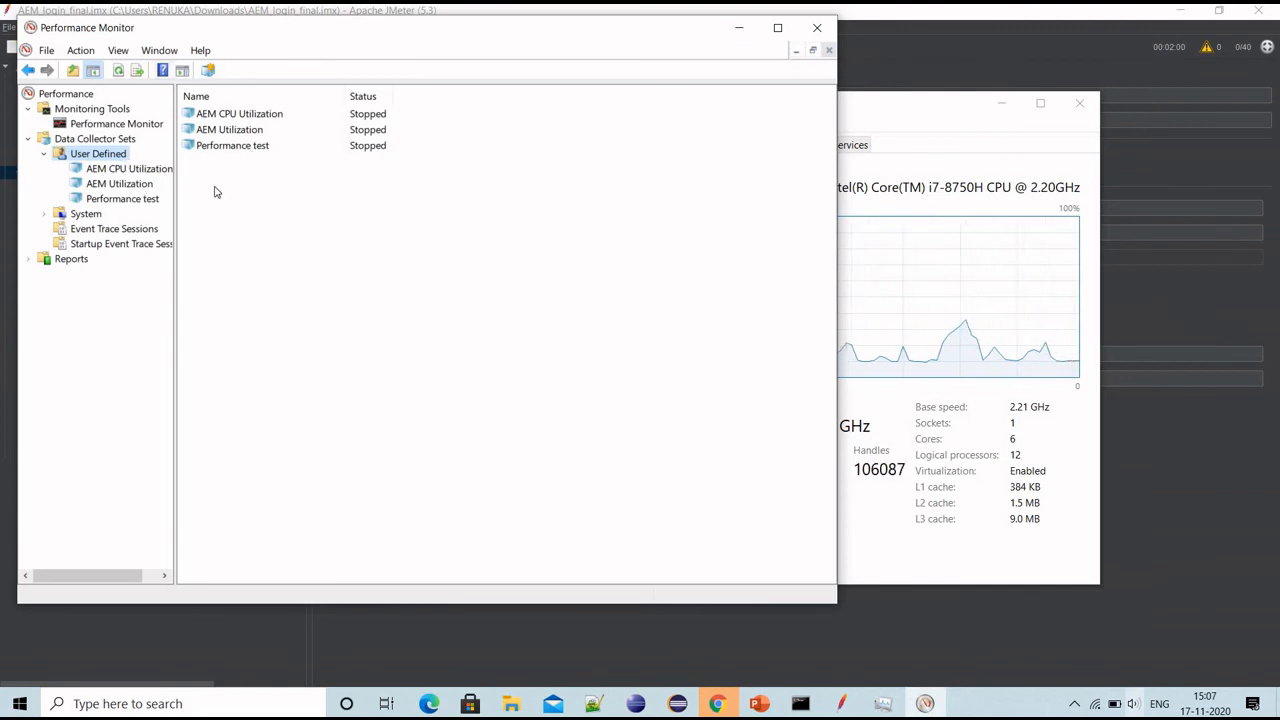
Step: Start the "Performance test" data collector set
left_click(128, 203)
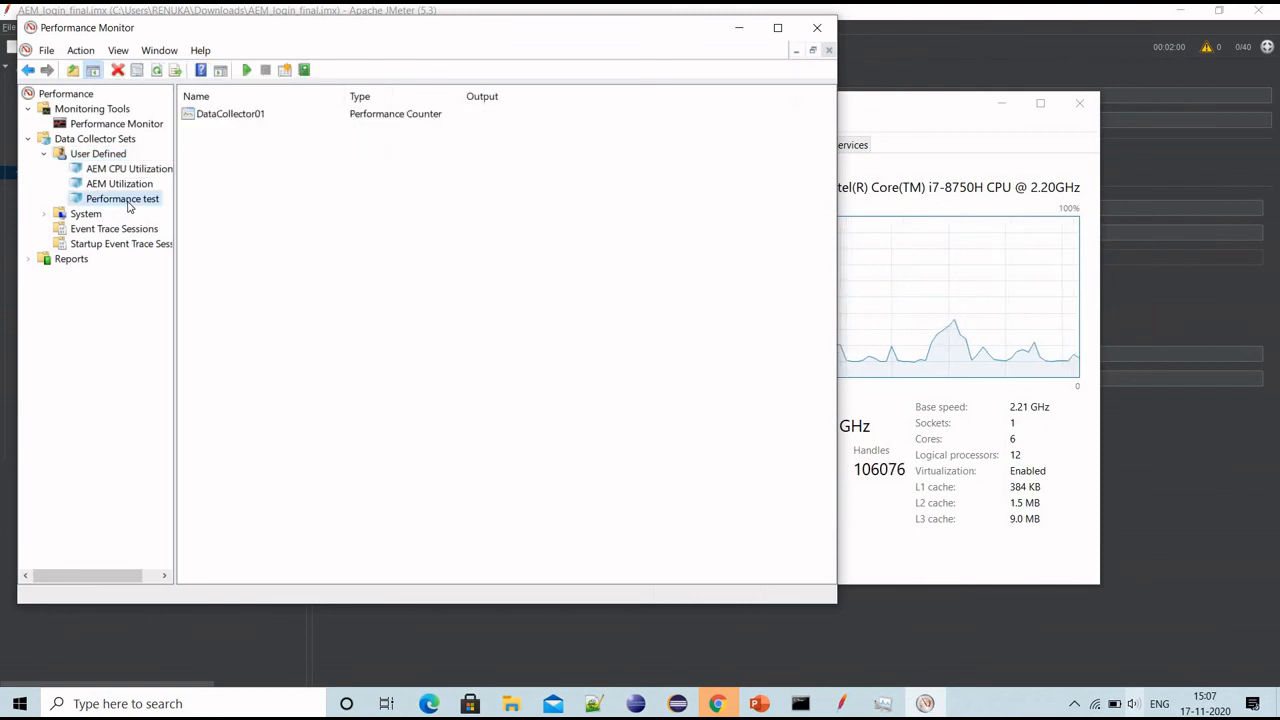
right_click(128, 207)
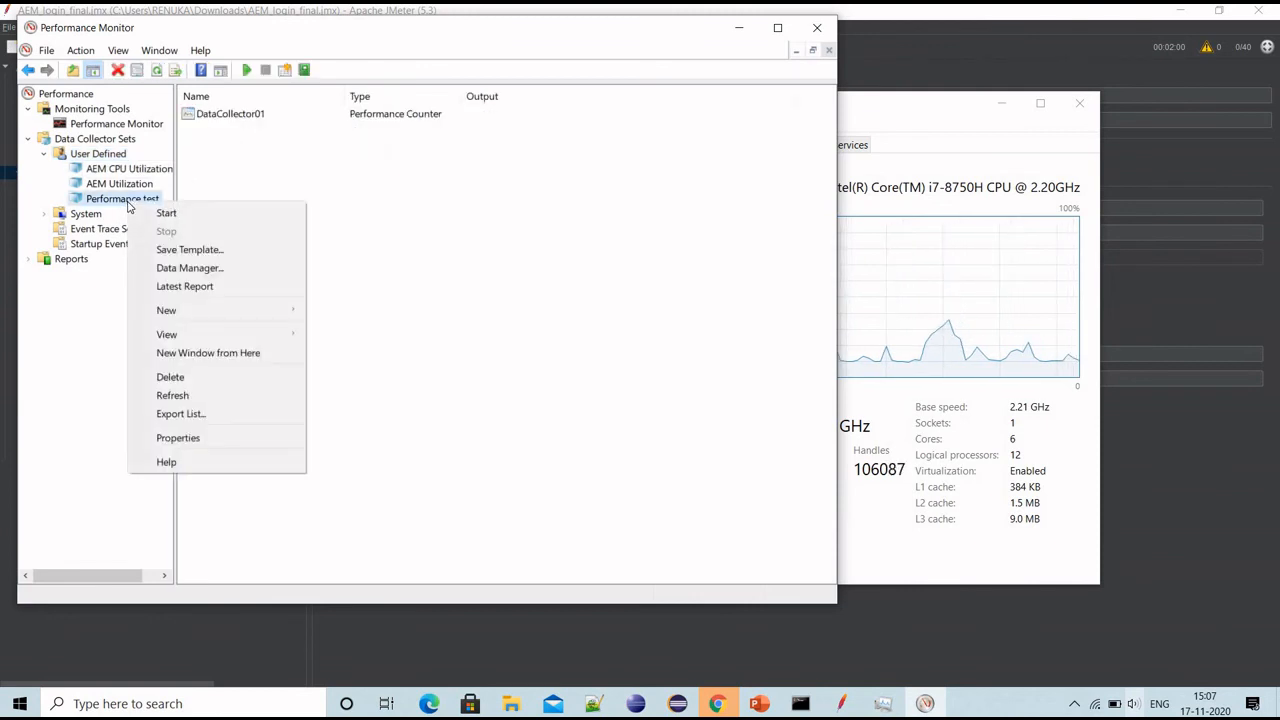
left_click(185, 215)
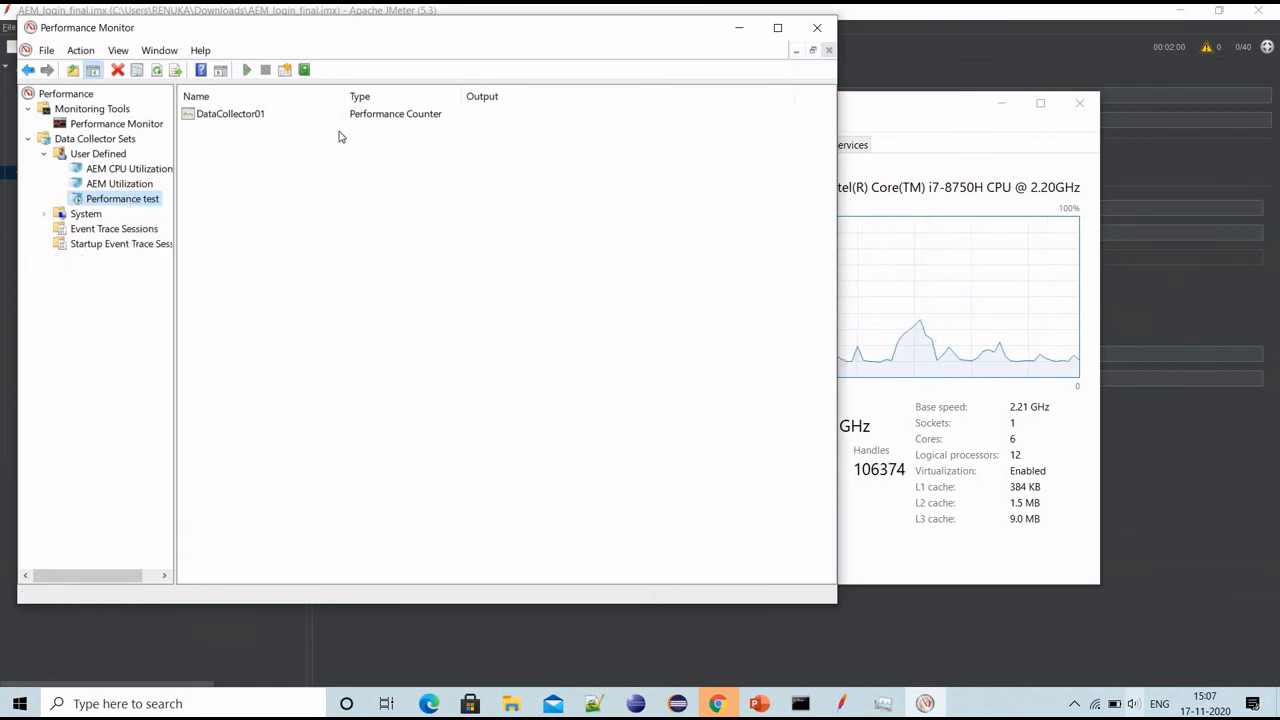
Step: Run the load test in JMeter, appending results to the existing performnace.csv file, and return to Performance Monitor
left_click(904, 645)
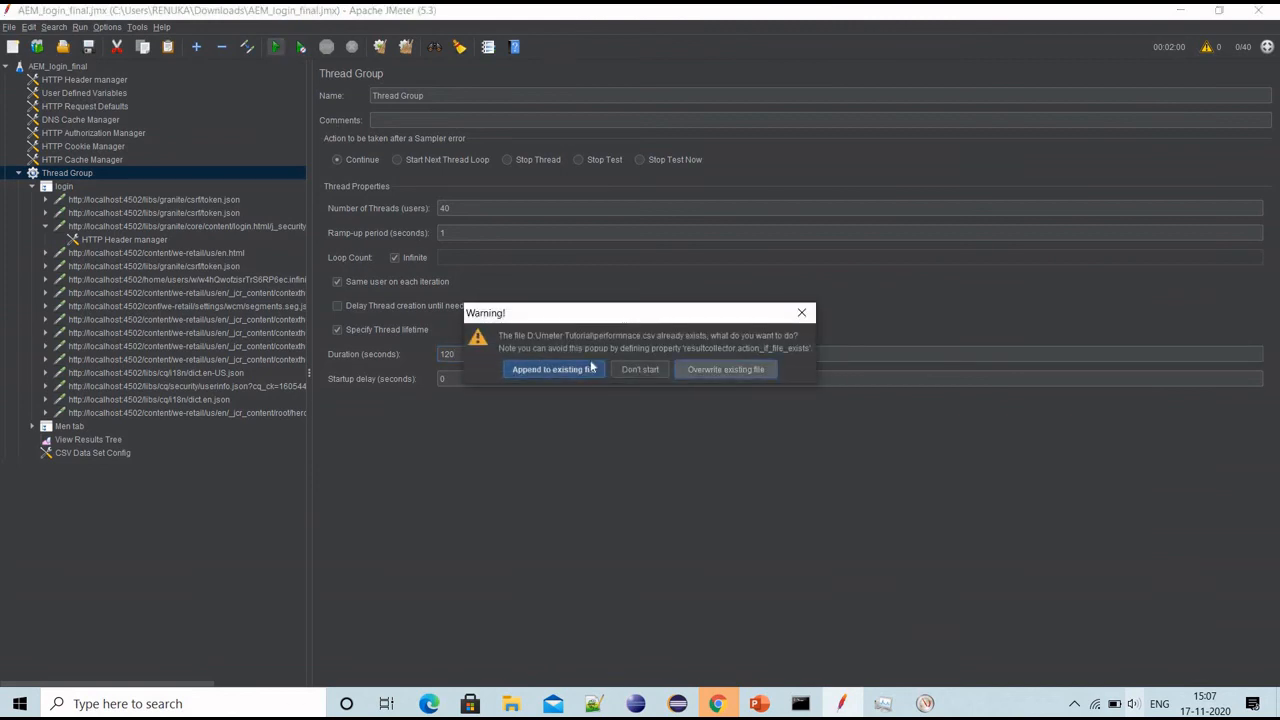
left_click(585, 368)
key("alt+Tab")
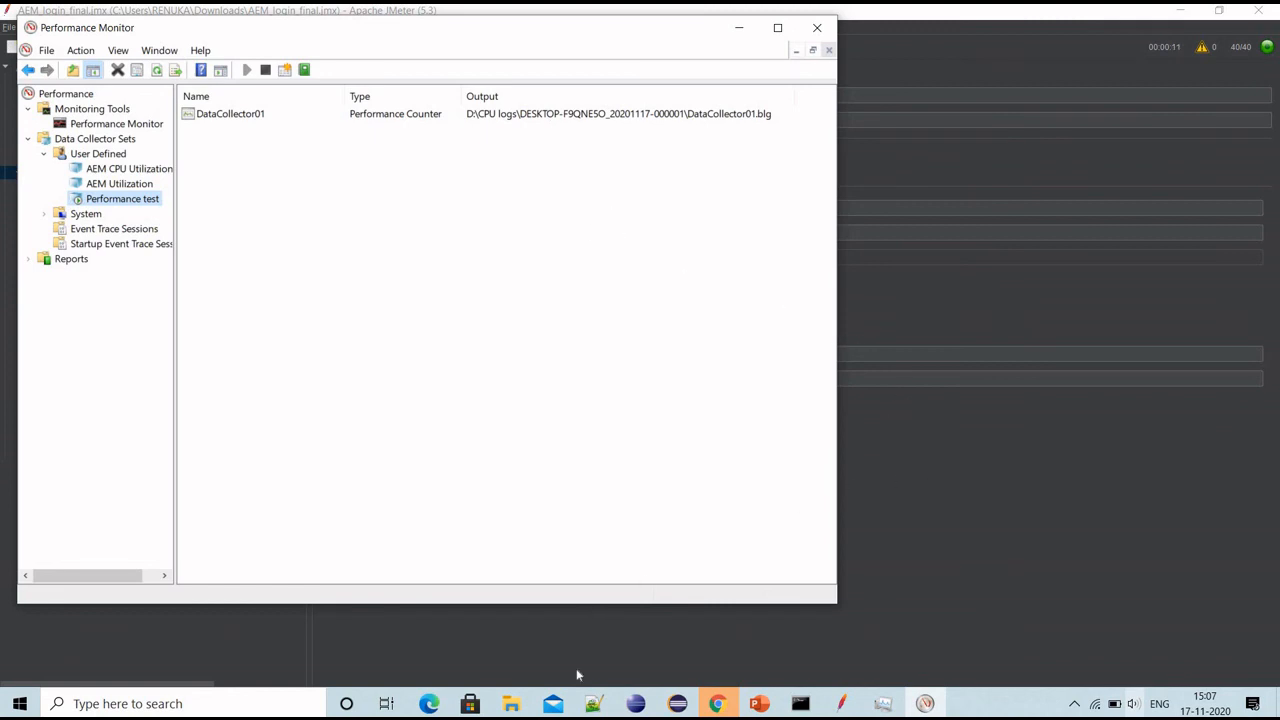
Step: Switch to File Explorer and open the CPU logs folder on the D: drive to check the collector's output
left_click(512, 706)
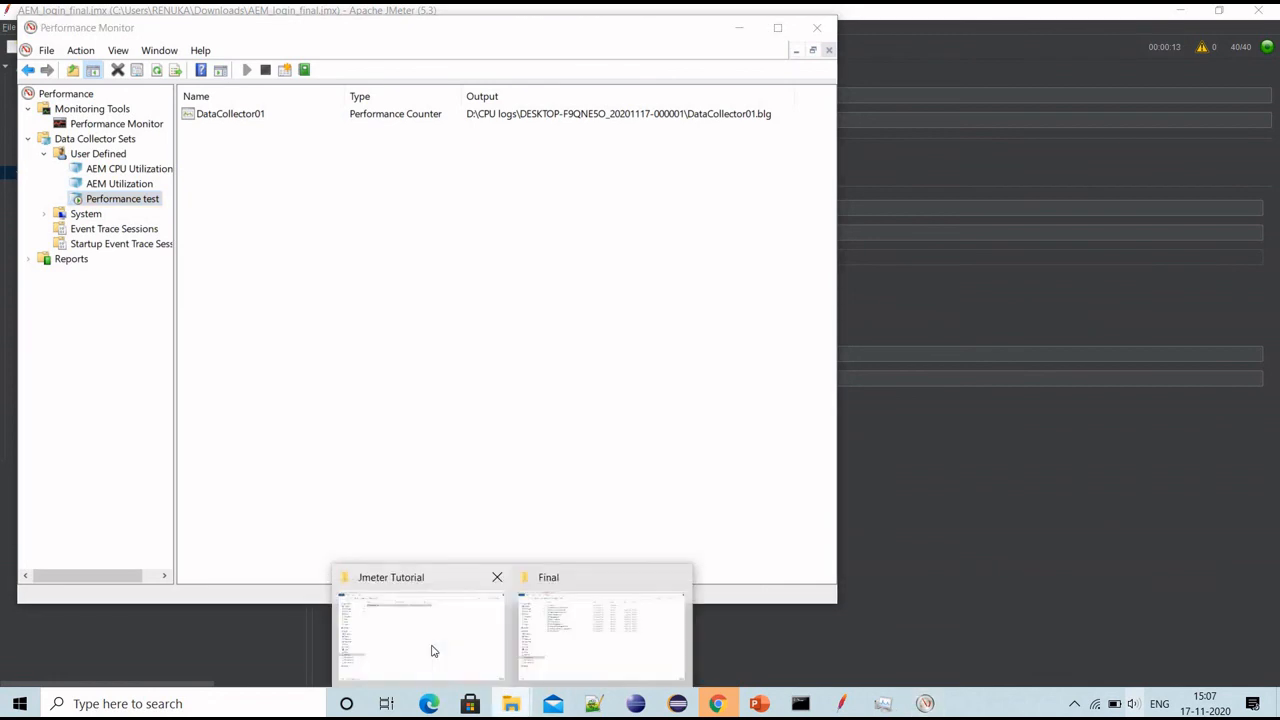
left_click(433, 651)
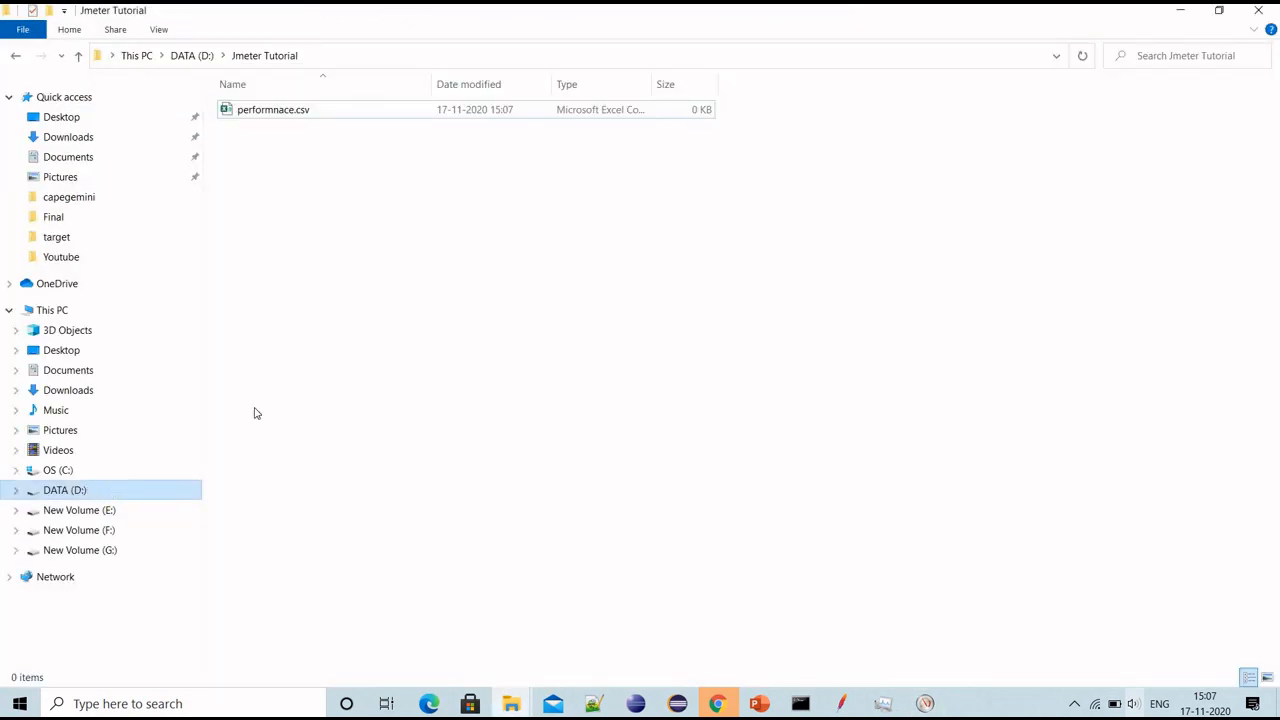
key("BackSpace")
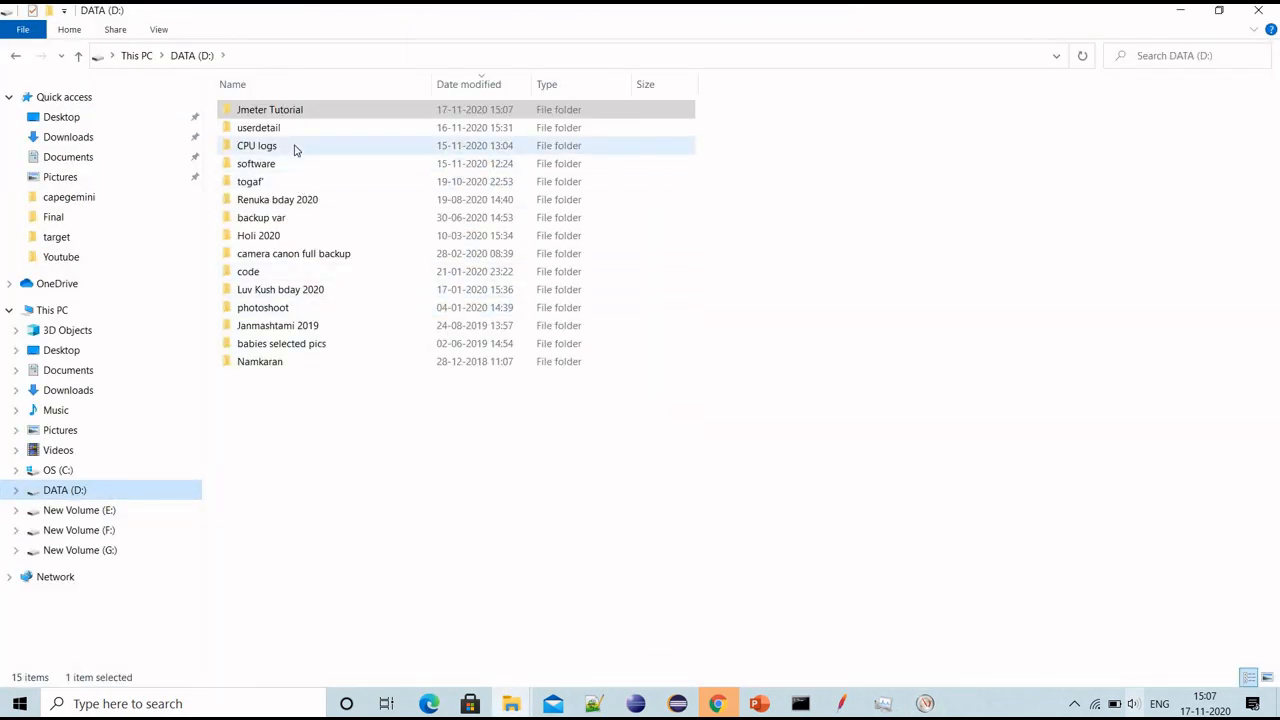
double_click(295, 149)
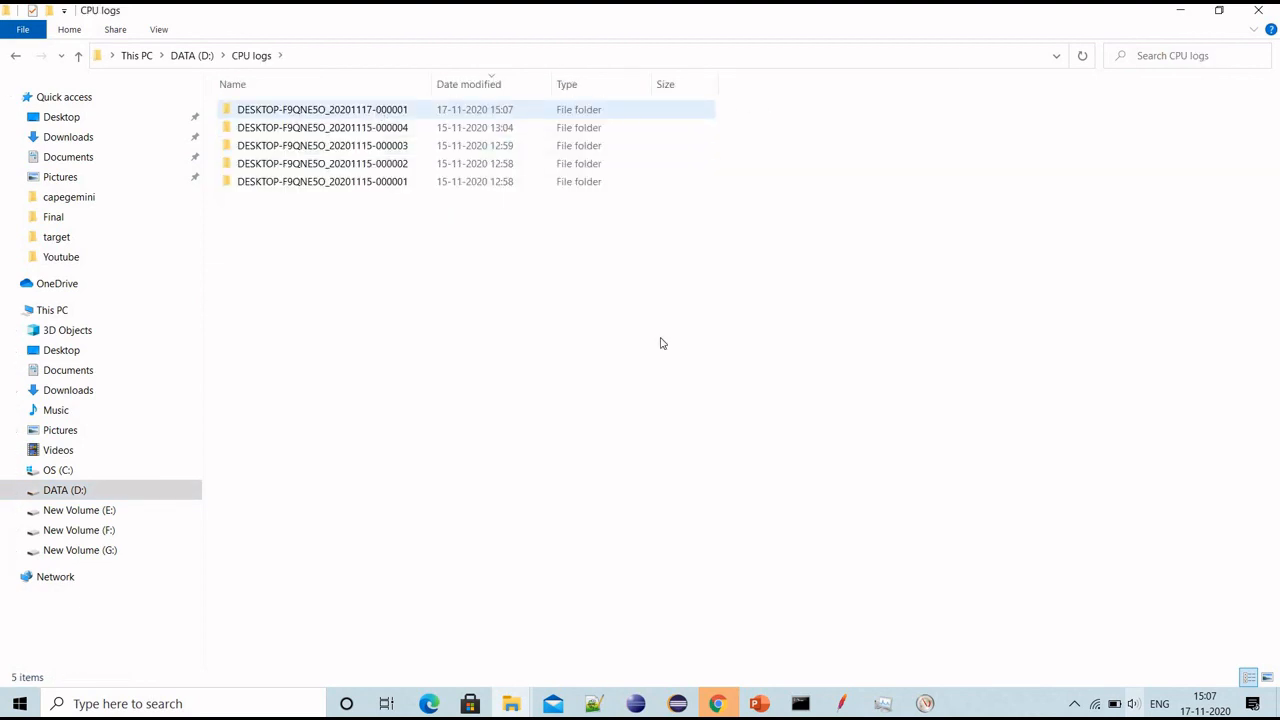
key("alt+Tab")
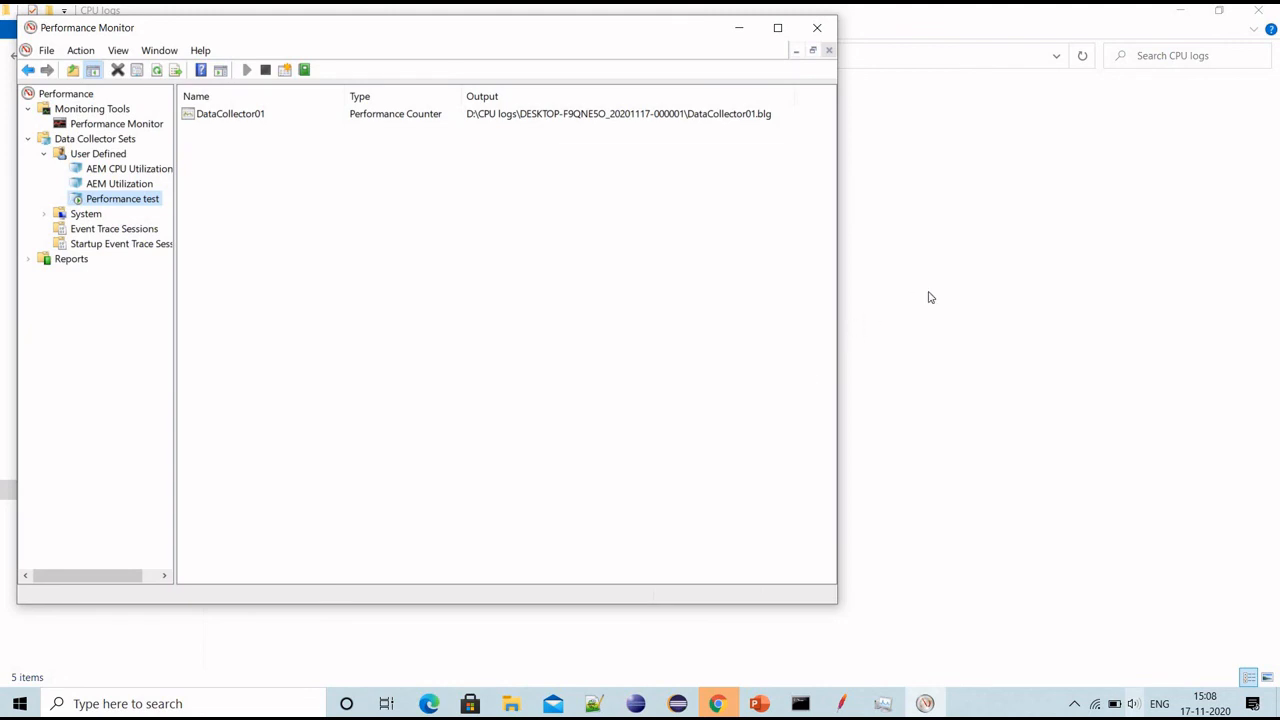
key("alt+F4")
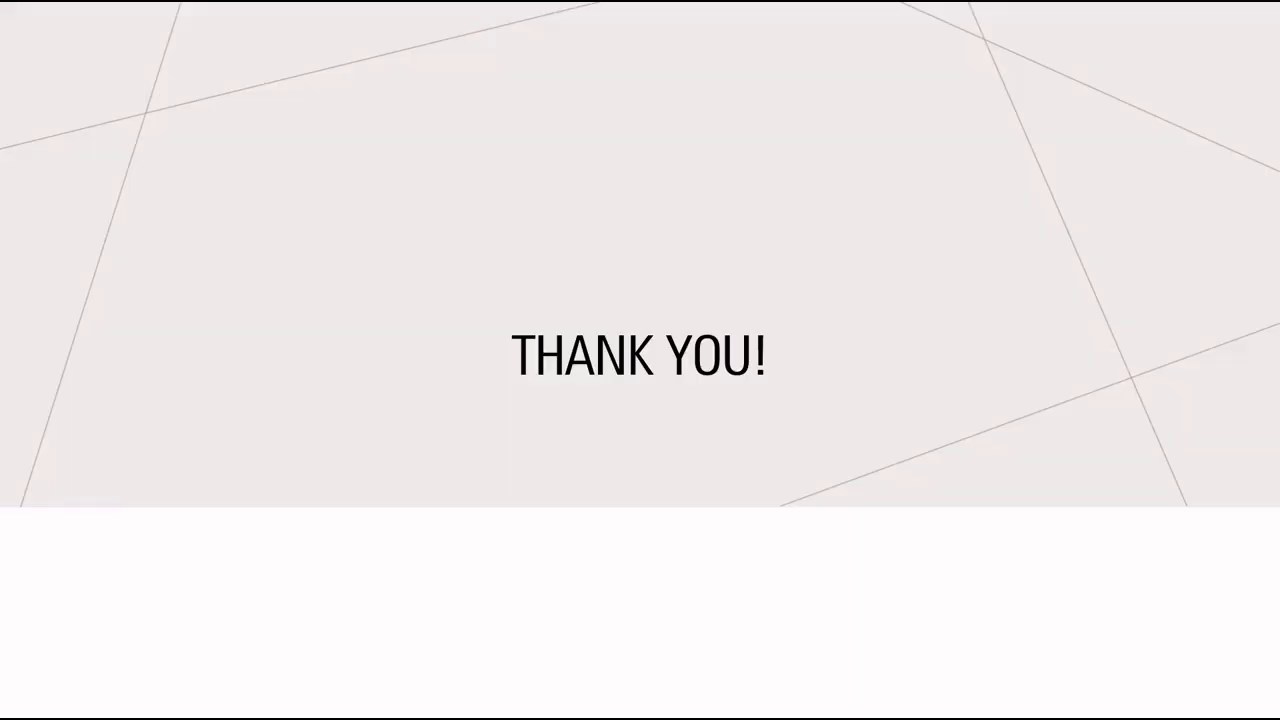